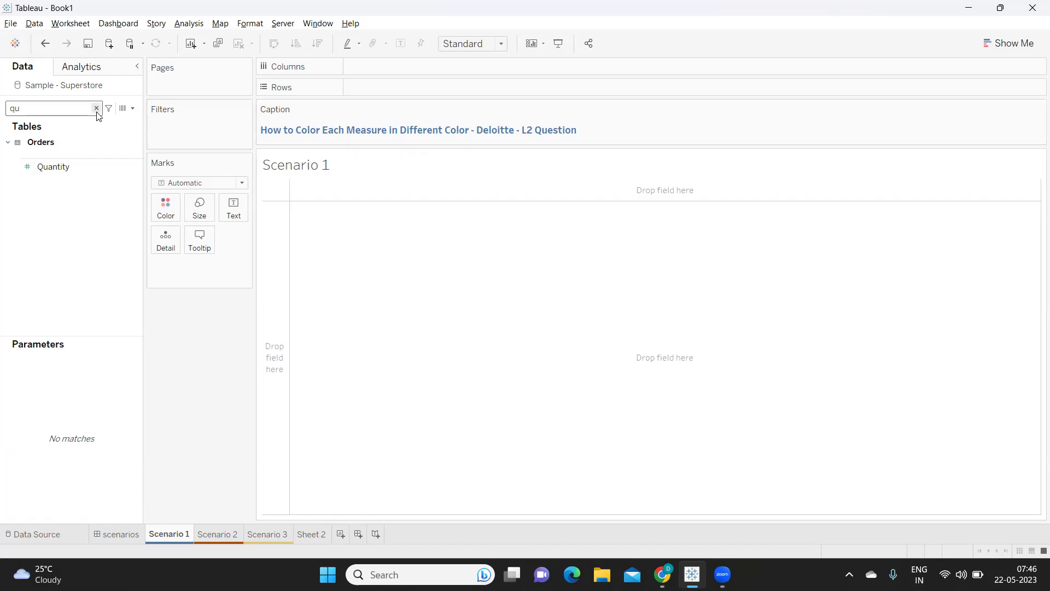
Find the Sub-Category field by searching for "su" and place it on Rows in the Scenario 1 sheet
left_click(63, 112)
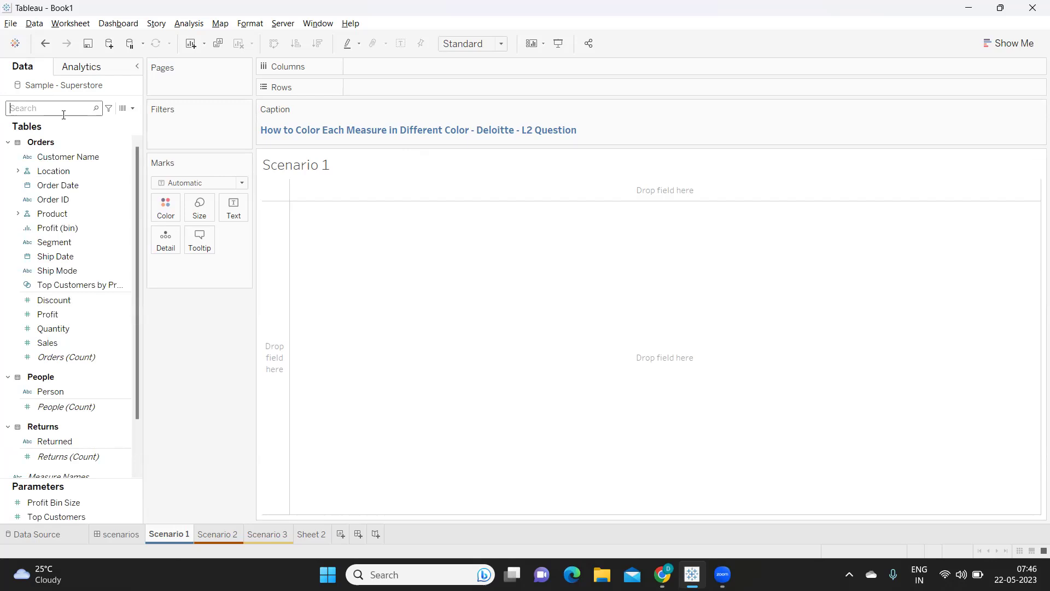
type("su")
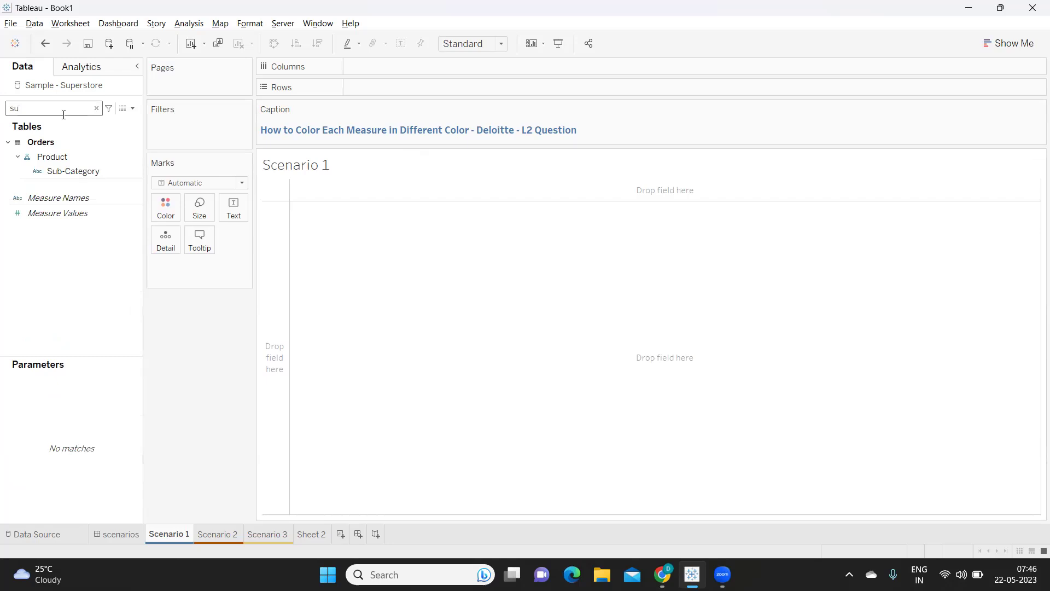
left_click_drag(73, 169, 412, 96)
Find the Profit and Sales measures with the searches "pr" and "sa" and add both as text marks
left_click(46, 108)
key("BackSpace")
key("BackSpace")
type("pr")
left_click_drag(48, 214, 234, 215)
double_click(47, 108)
type("sa")
left_click_drag(47, 167, 234, 212)
Find the Quantity measure by searching for "qu" and add it as a text mark
double_click(44, 108)
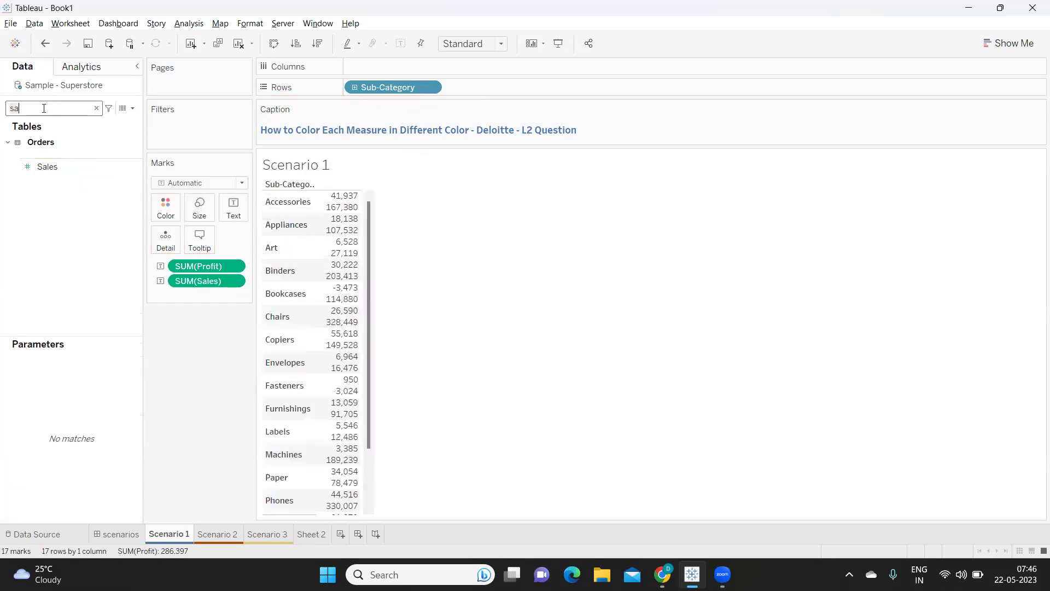
left_click(97, 108)
type("qu")
left_click(54, 171)
left_click_drag(55, 171, 235, 217)
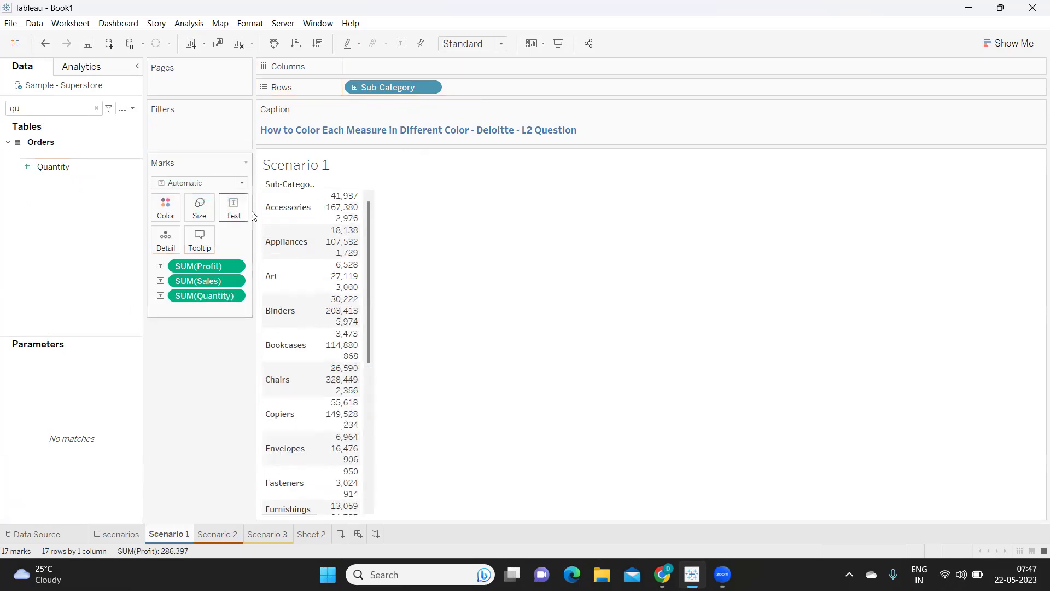
Convert the view to a text table with Profit, Quantity and Sales in separate columns using Show Me
left_click(1011, 43)
left_click(935, 82)
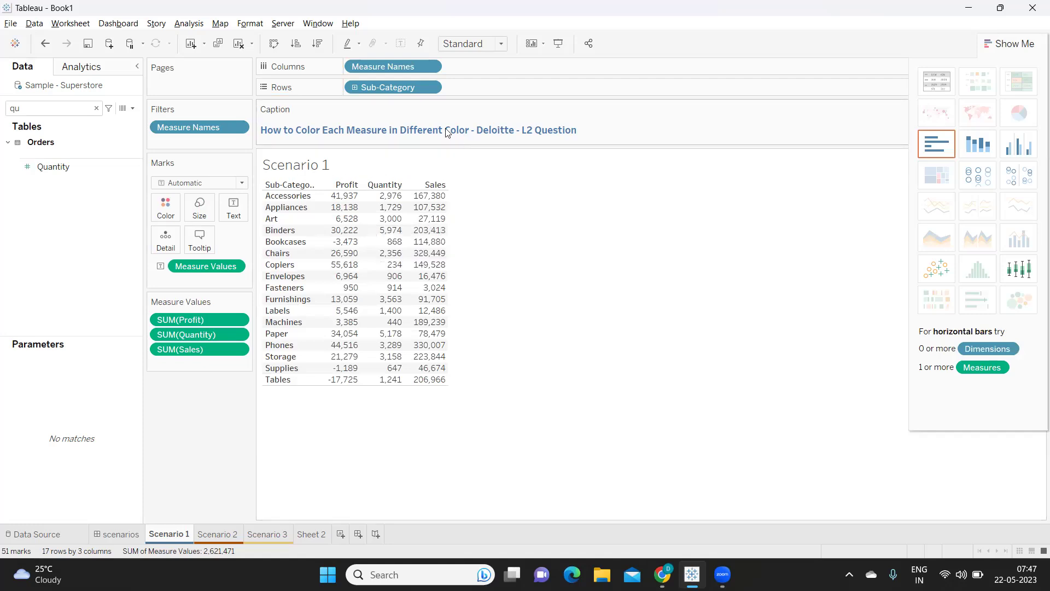
mouse_move(339, 237)
left_click(1006, 44)
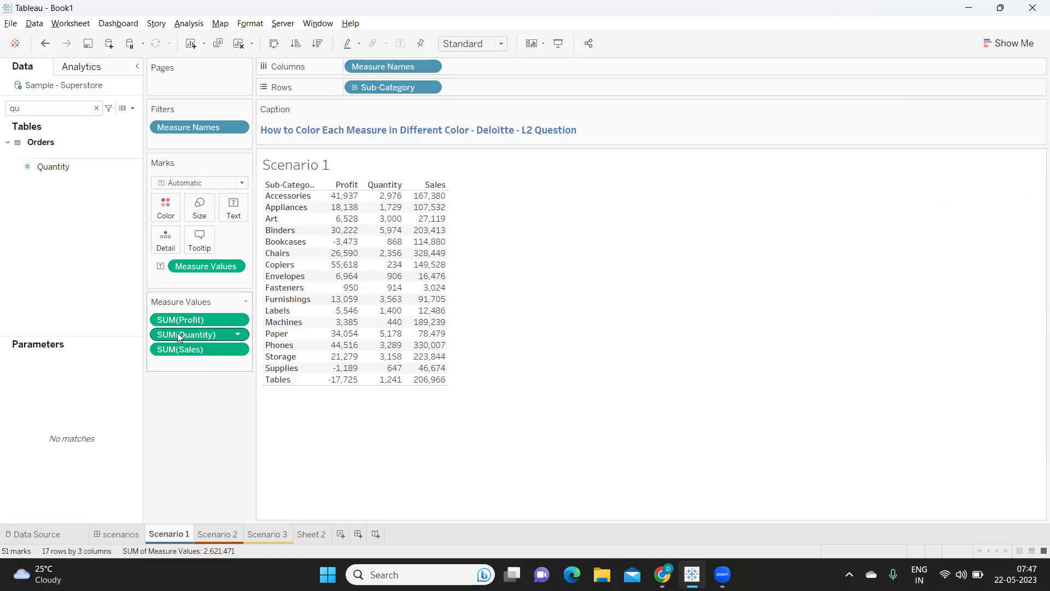
Try coloring the table by SUM(Profit), inspect a few Quantity and Sales cells, and remove that field from Color
left_click_drag(183, 321, 164, 215)
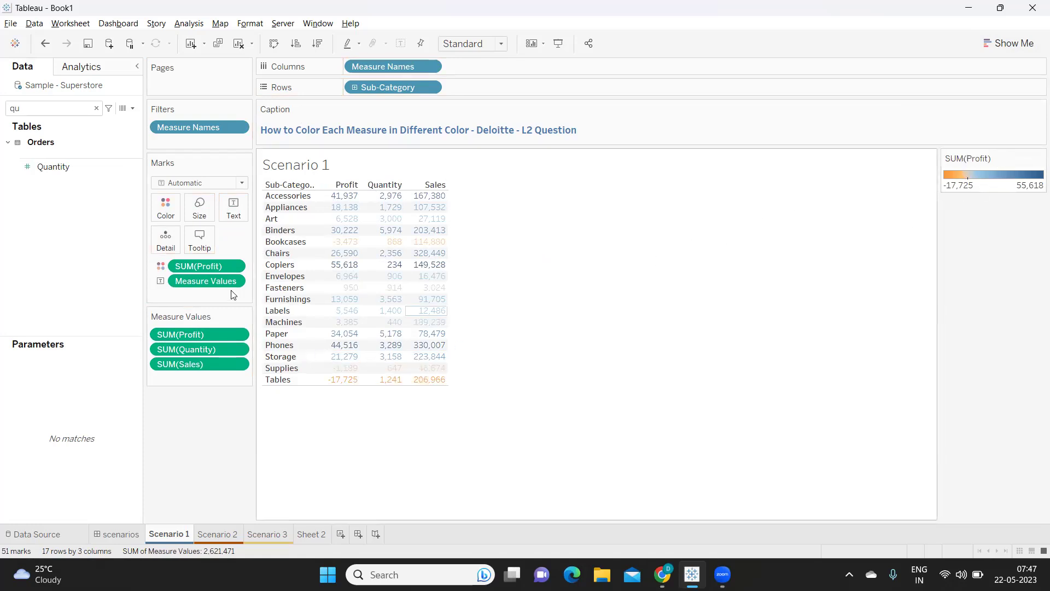
mouse_move(430, 197)
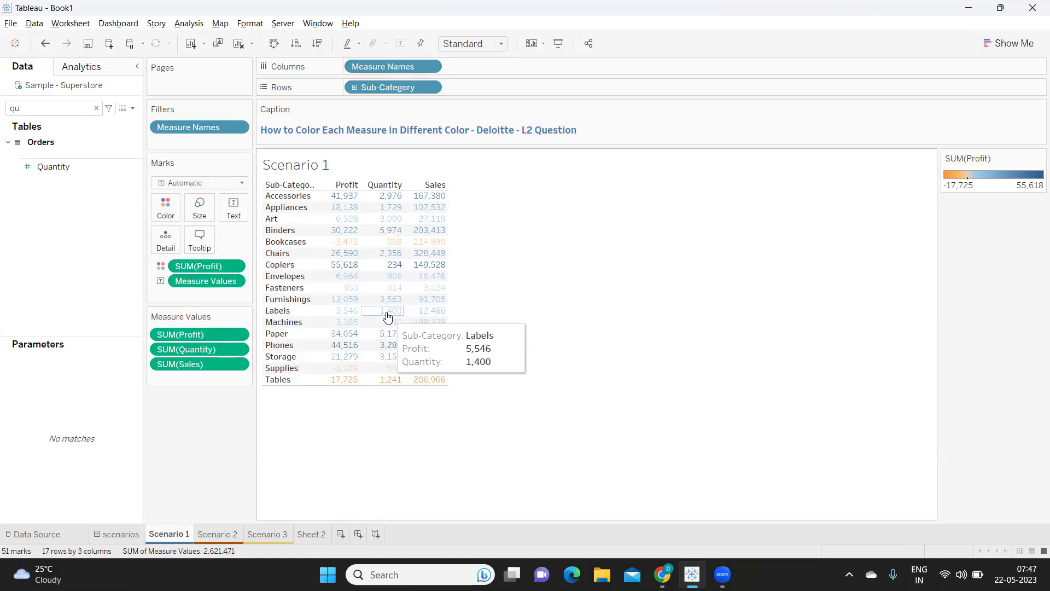
mouse_move(386, 272)
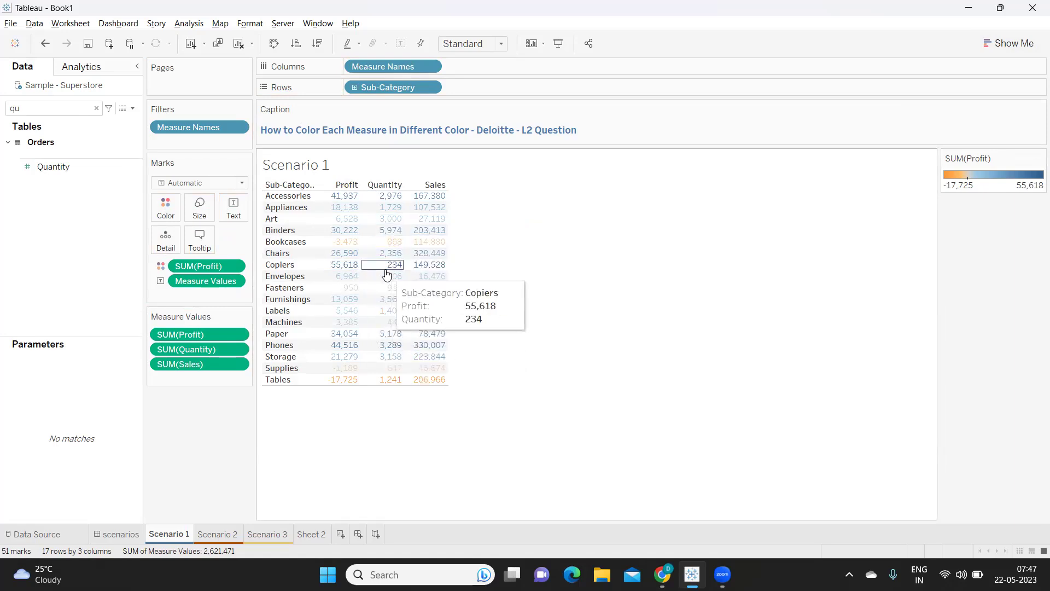
left_click_drag(187, 267, 190, 441)
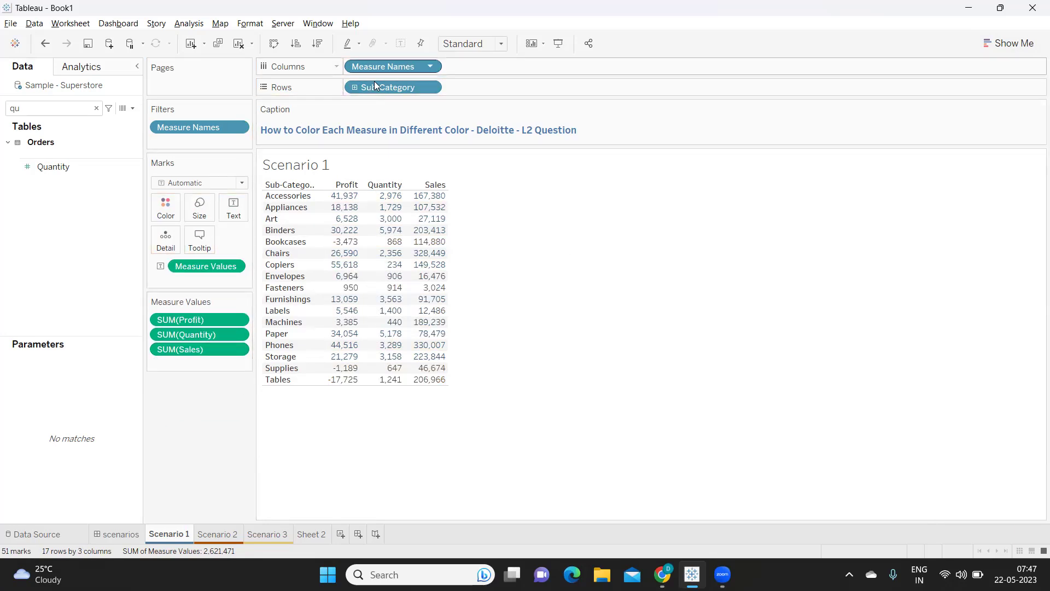
Try coloring the table by Measure Names and take the field off Color again
left_click_drag(383, 66, 169, 210)
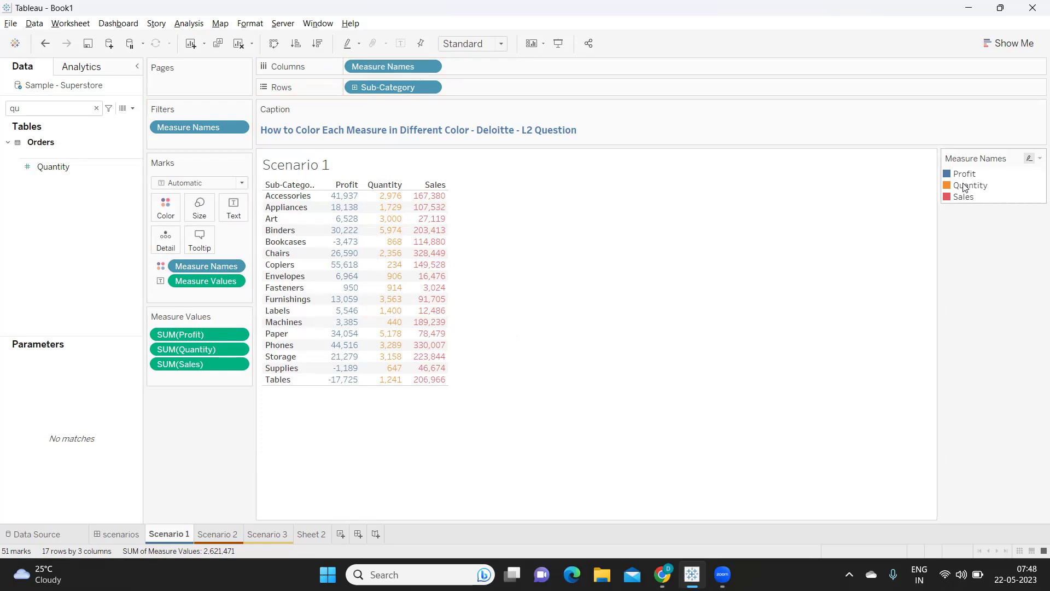
mouse_move(338, 202)
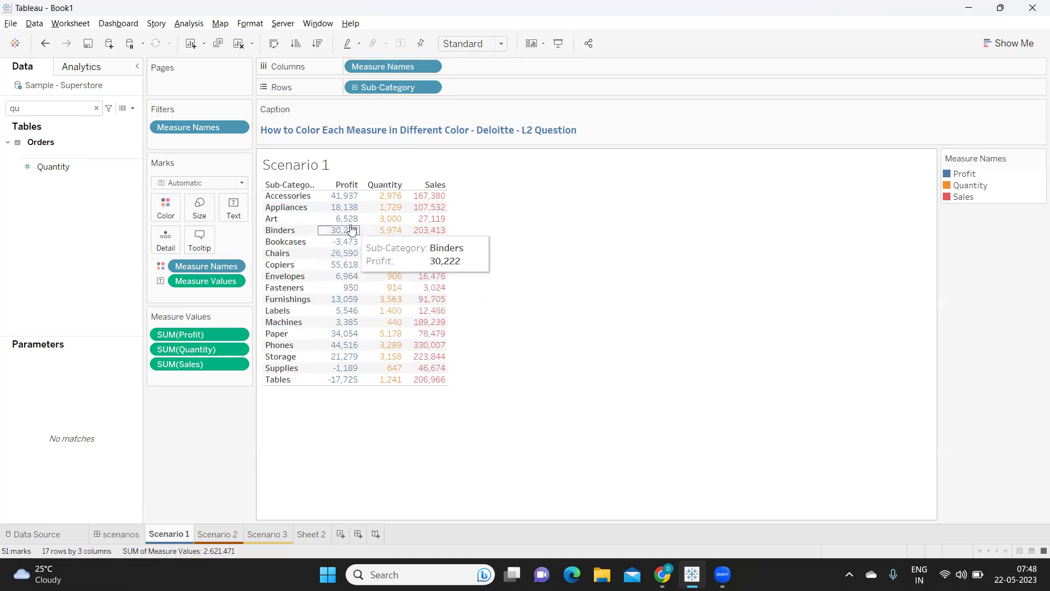
left_click_drag(175, 272, 180, 449)
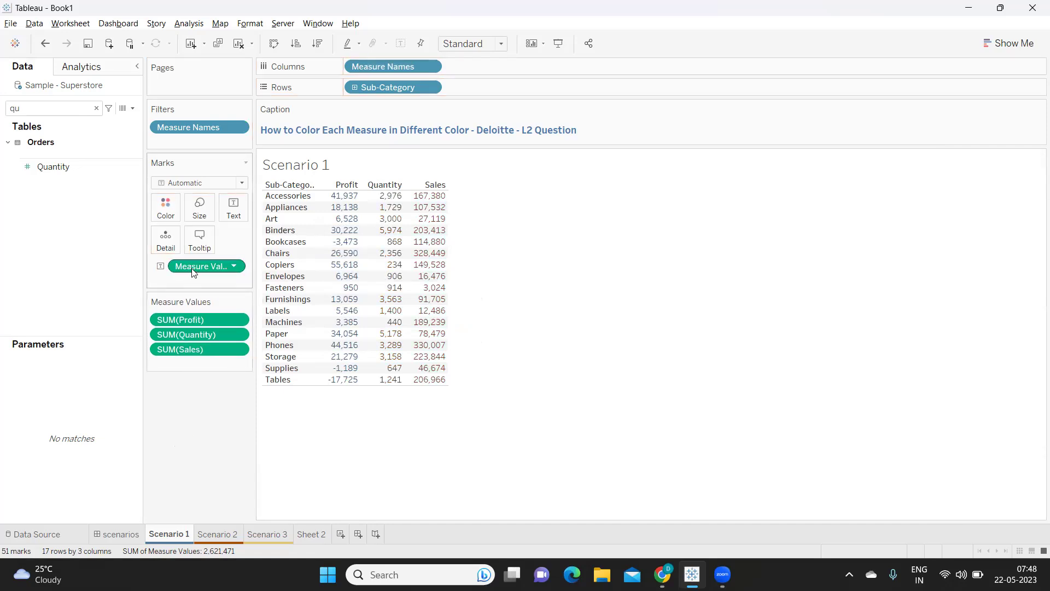
Color the table by Measure Values and give each measure its own separate color legend
left_click_drag(189, 265, 169, 218)
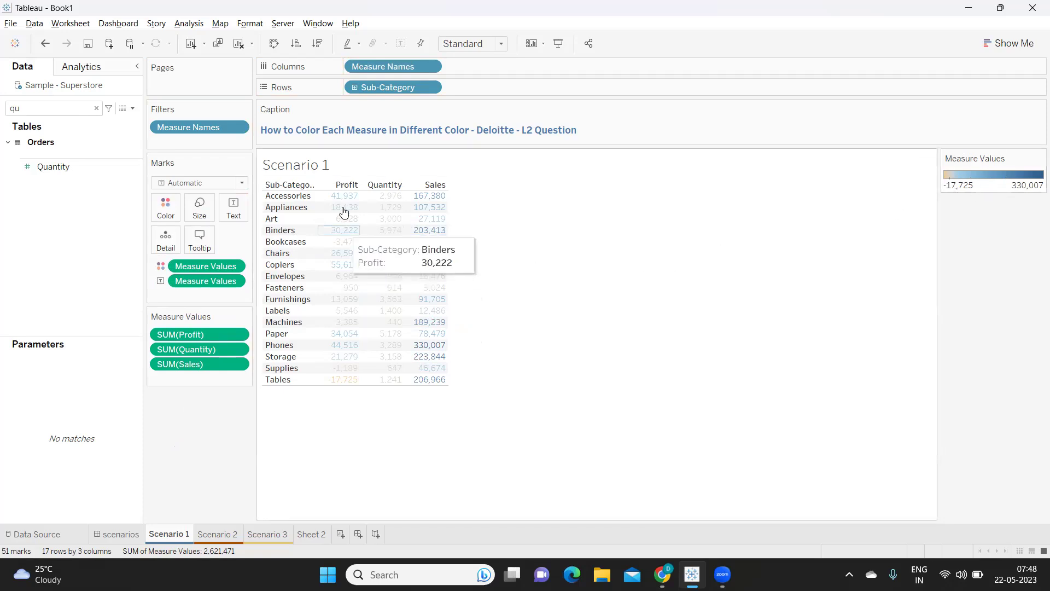
left_click(235, 267)
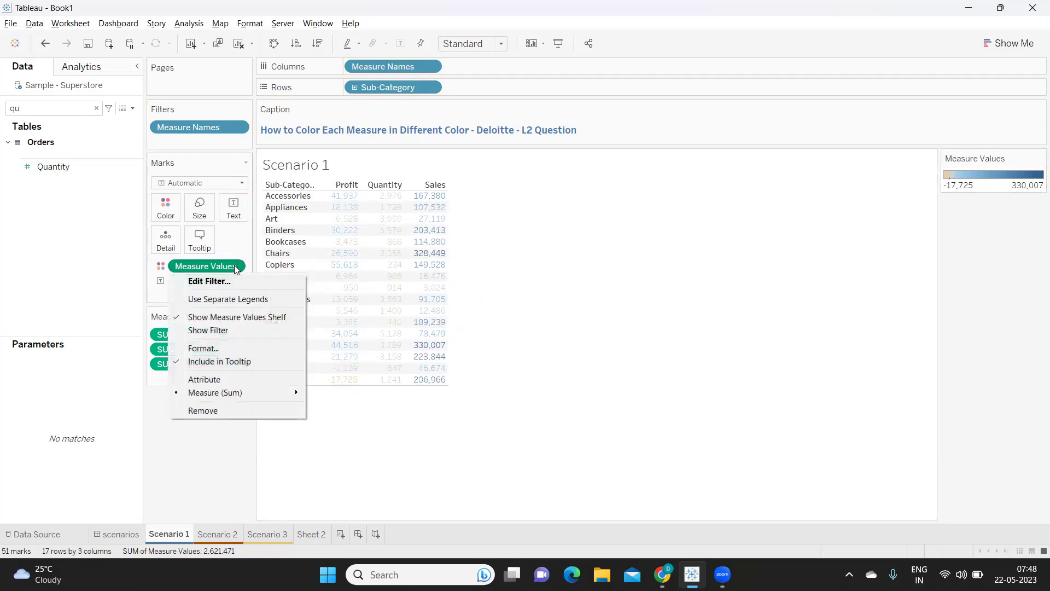
left_click(199, 300)
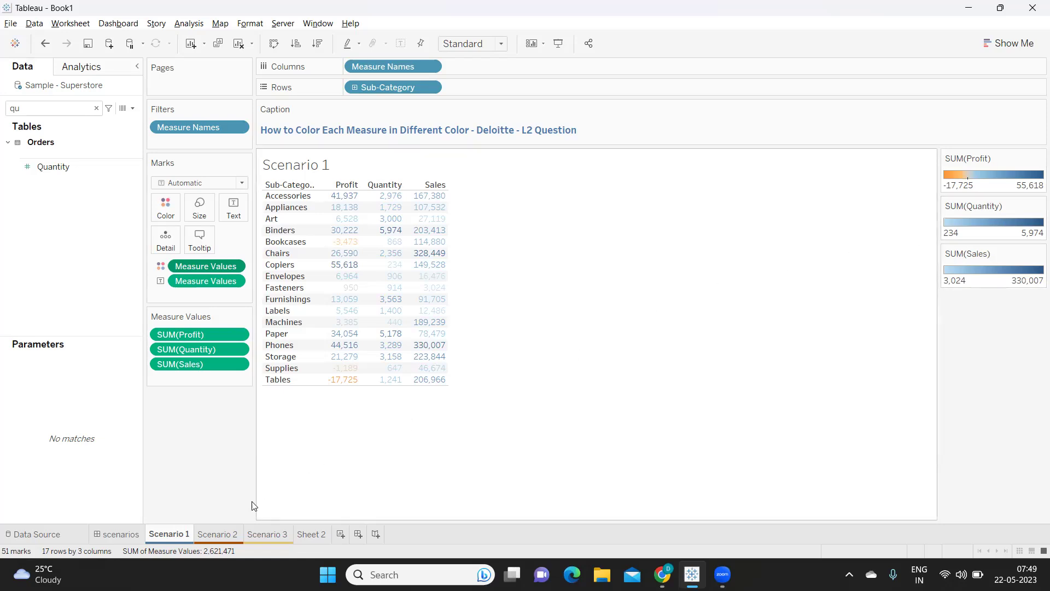
Switch to the Scenario 2 sheet and clear the field search so that all fields are listed
left_click(230, 534)
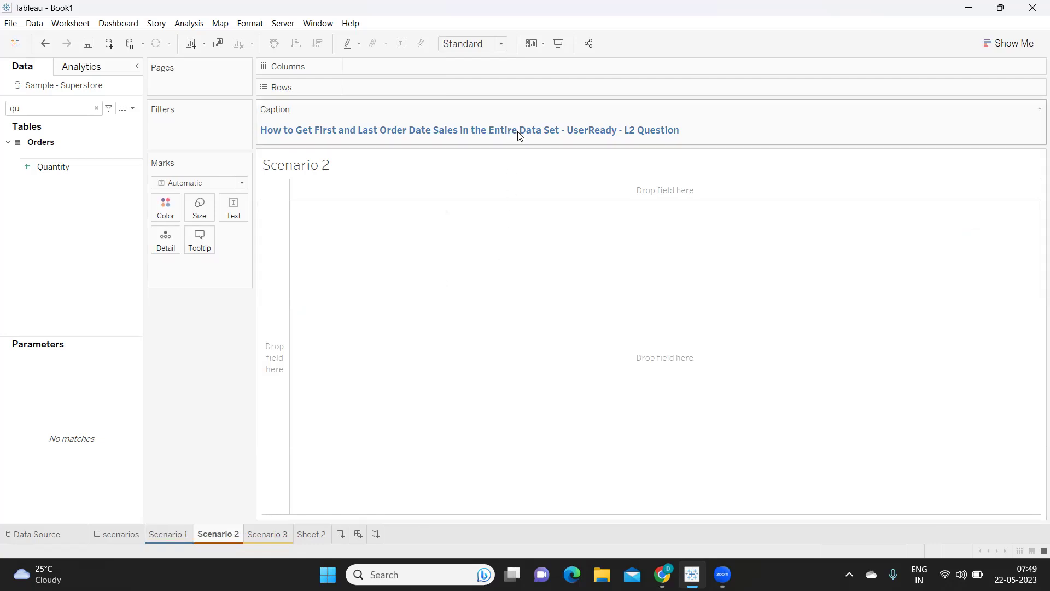
left_click(96, 108)
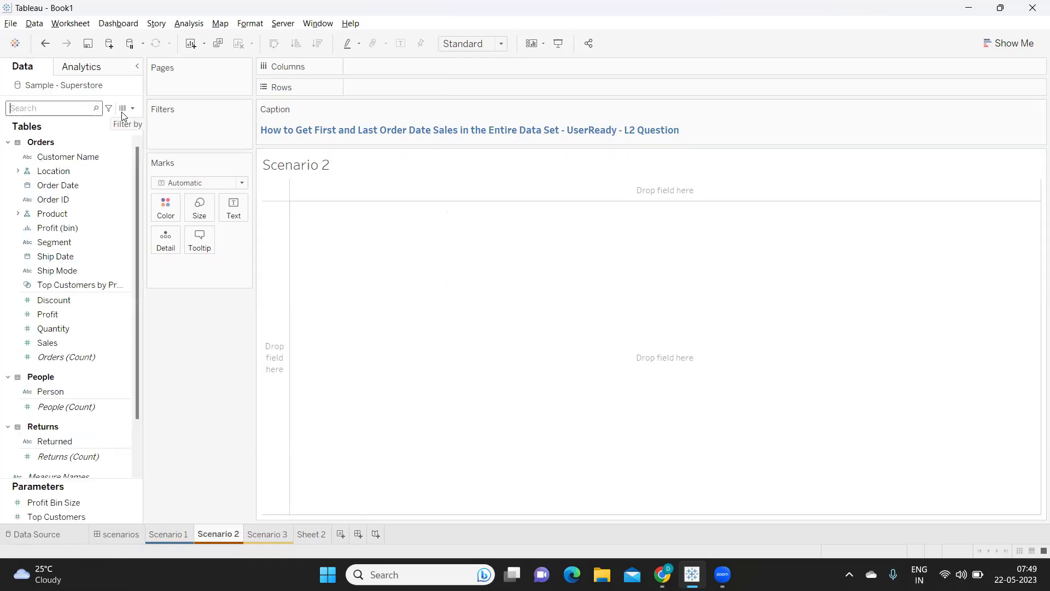
left_click(133, 108)
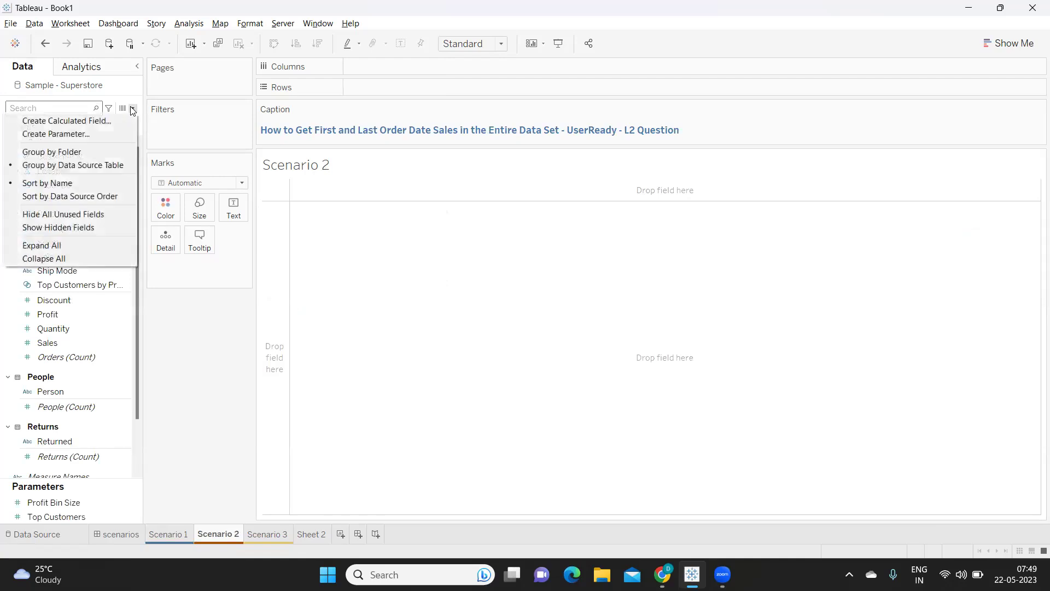
left_click(192, 348)
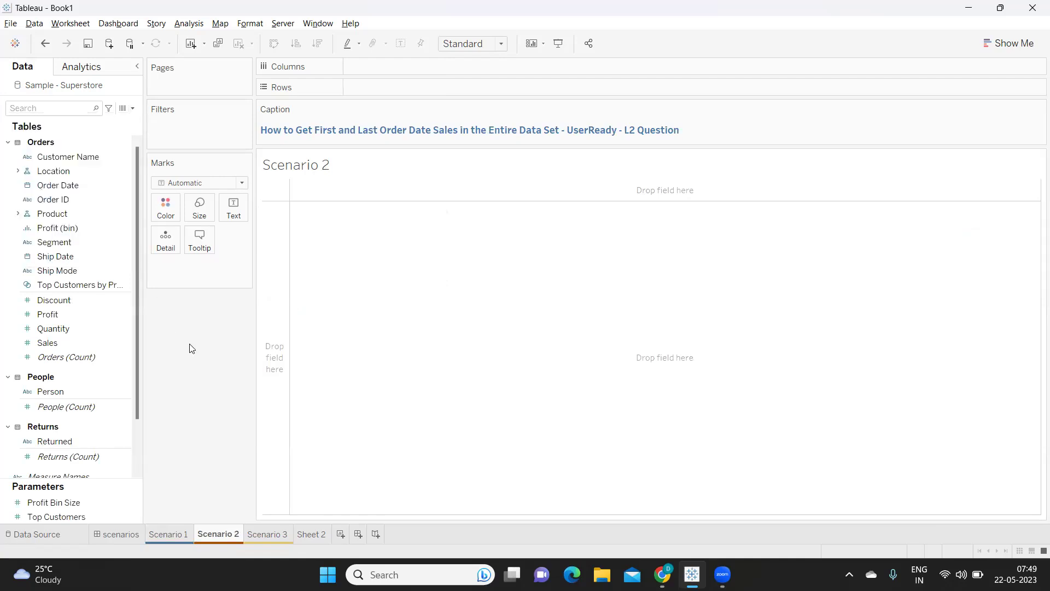
Place Order Date on Rows and set it to a discrete exact date
left_click_drag(69, 186, 435, 90)
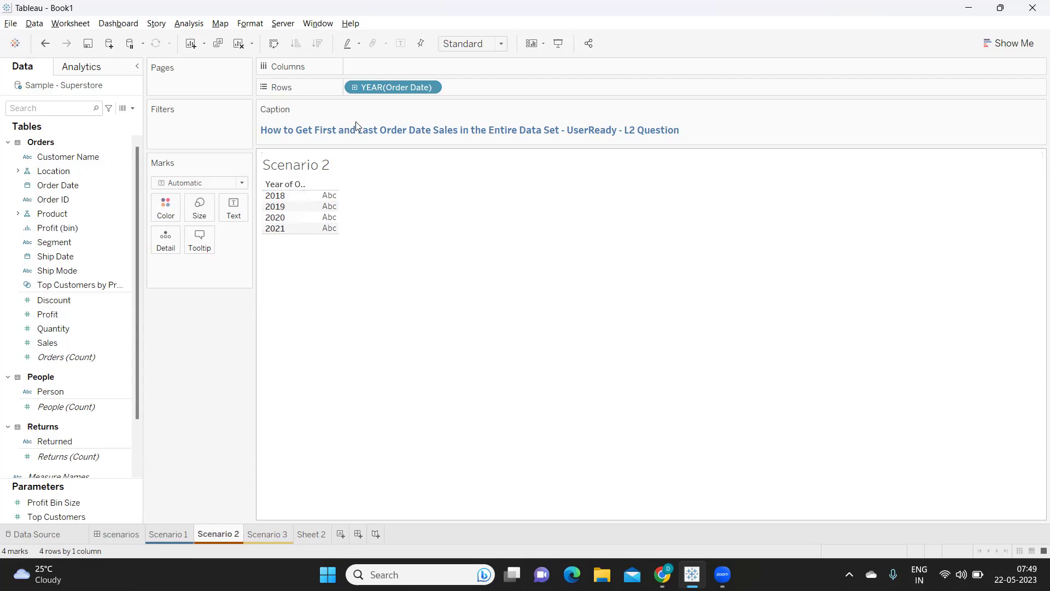
left_click(432, 87)
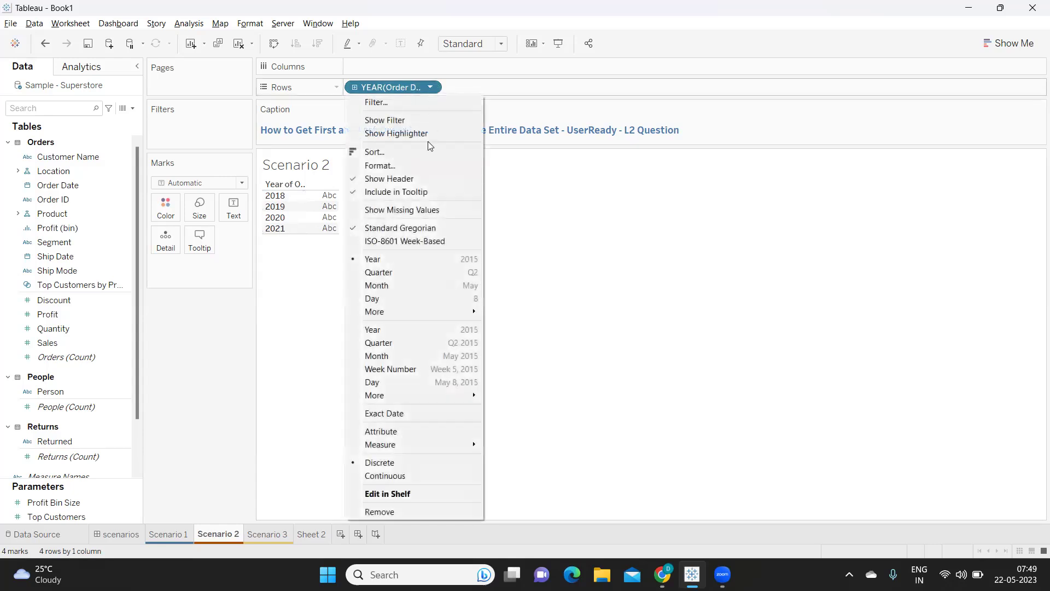
left_click(404, 414)
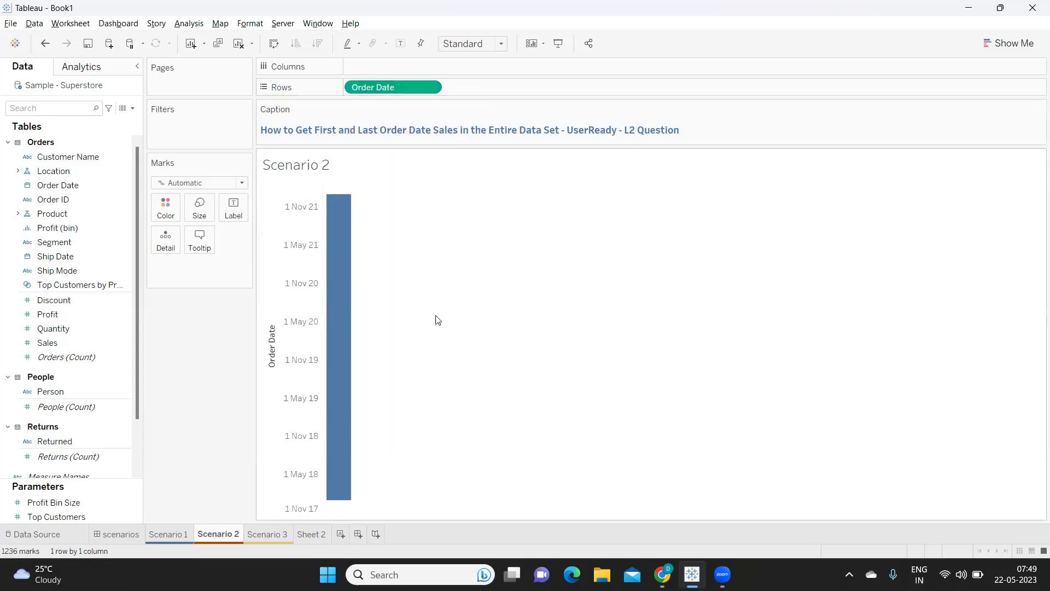
left_click(428, 86)
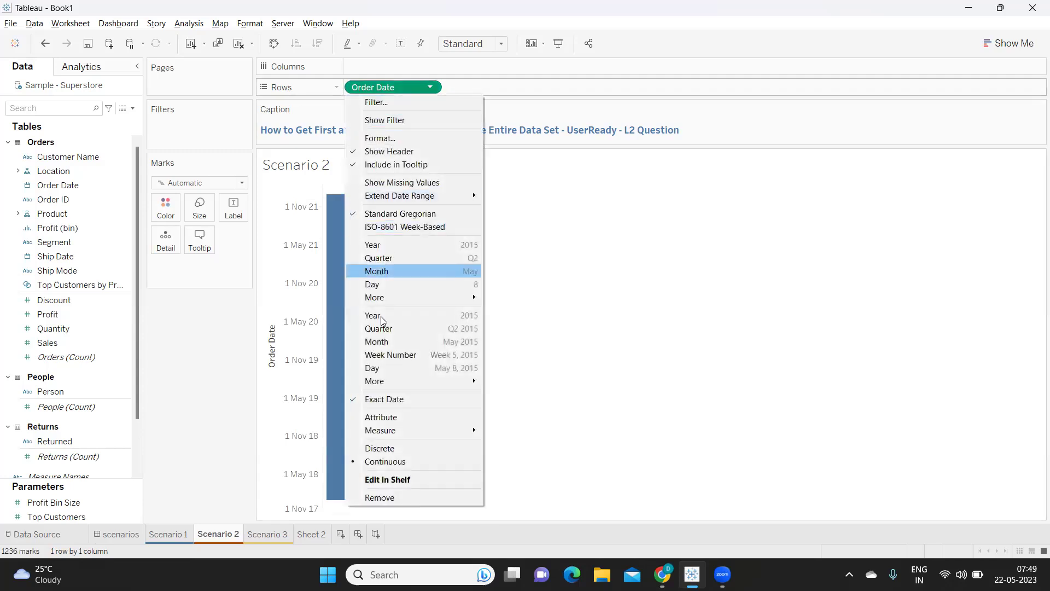
left_click(384, 446)
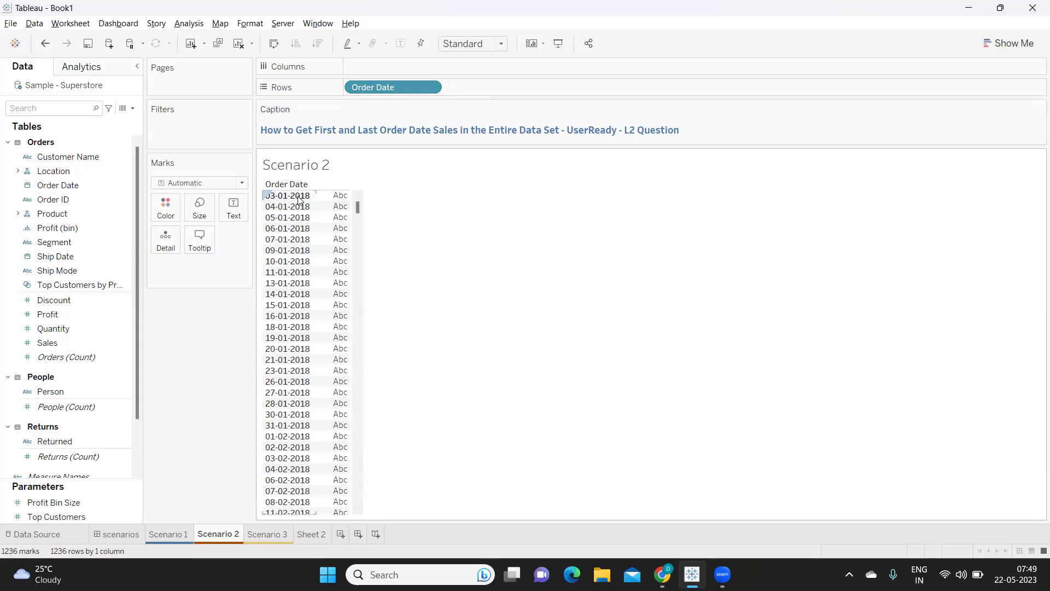
Look through the Order Date list to identify the earliest and latest order dates in the data set
scroll(290, 454, "down", 10)
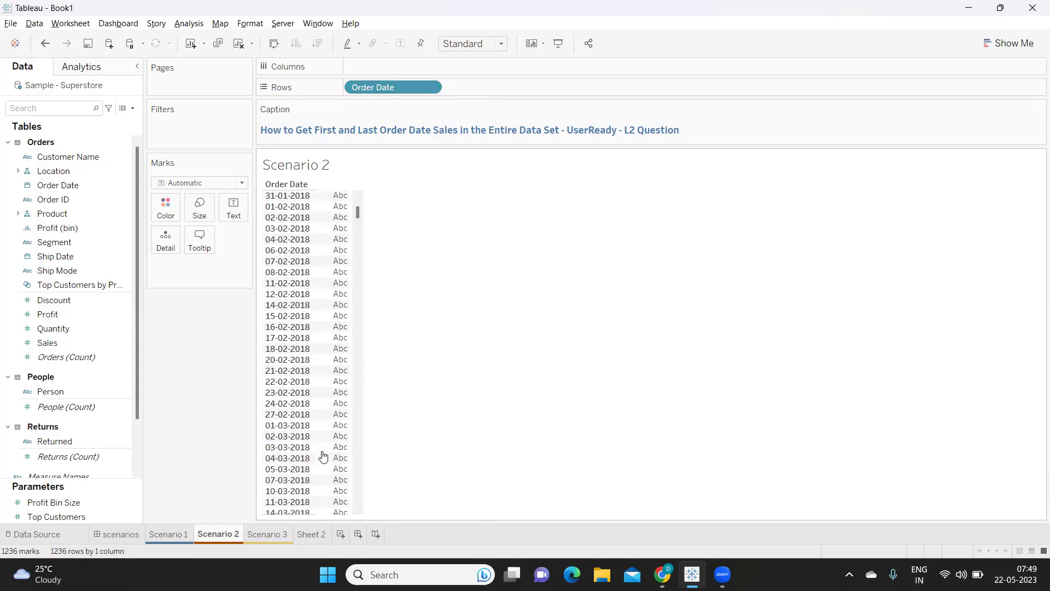
left_click_drag(357, 221, 369, 518)
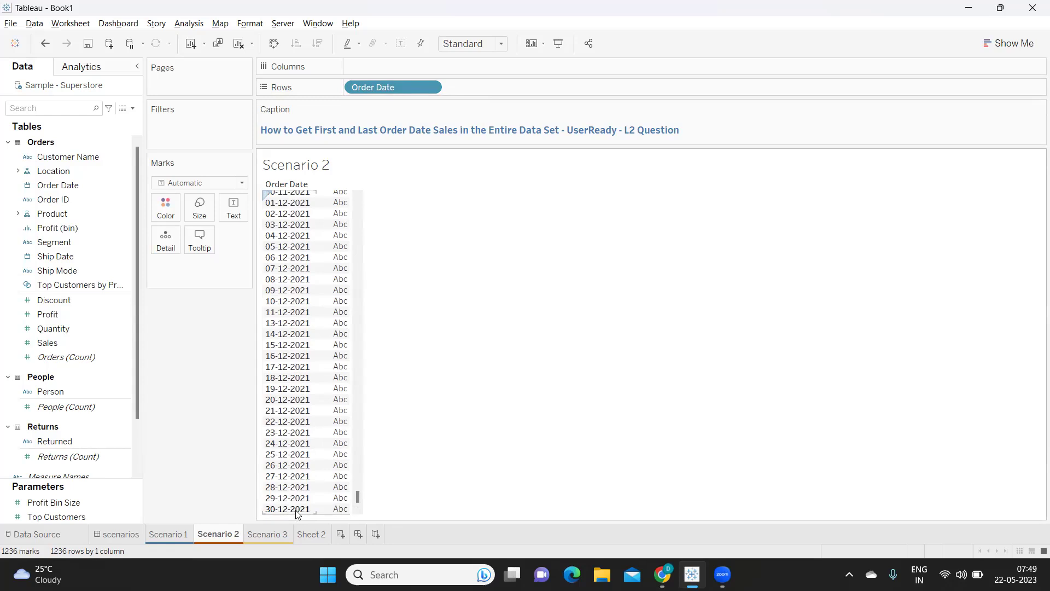
scroll(331, 314, "up", 6)
scroll(331, 316, "up", 15)
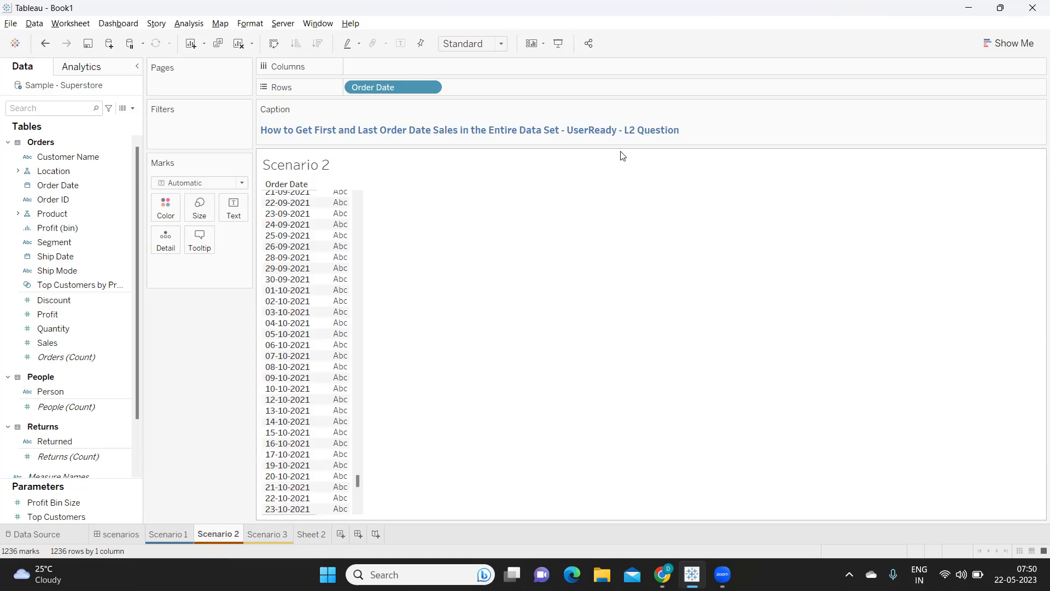
scroll(355, 500, "up", 15)
scroll(376, 413, "up", 20)
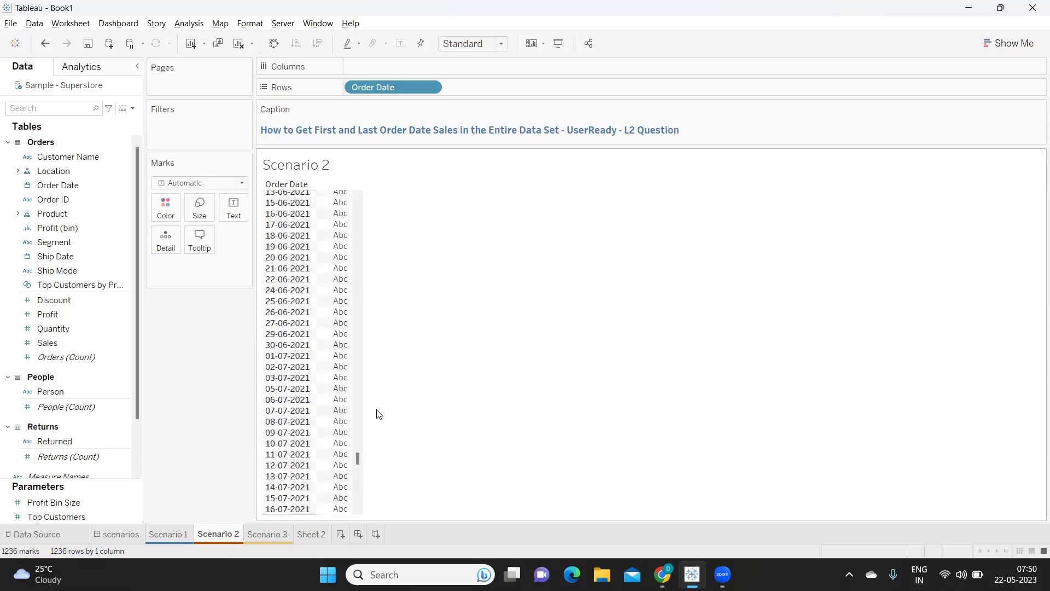
left_click_drag(357, 447, 347, 204)
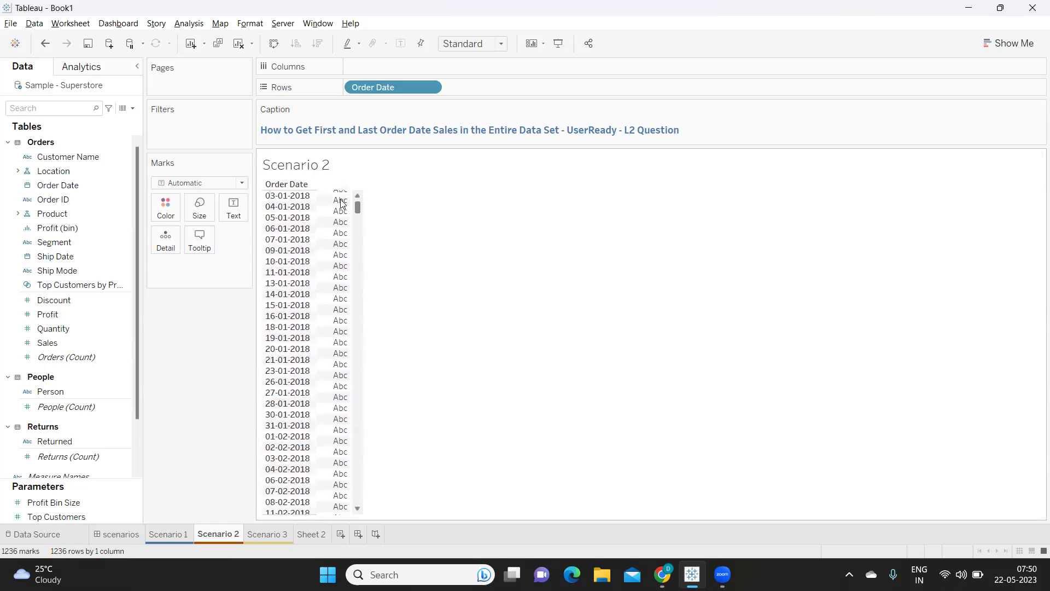
Create a calculated field named "Min Order Date"
left_click(132, 108)
left_click(88, 122)
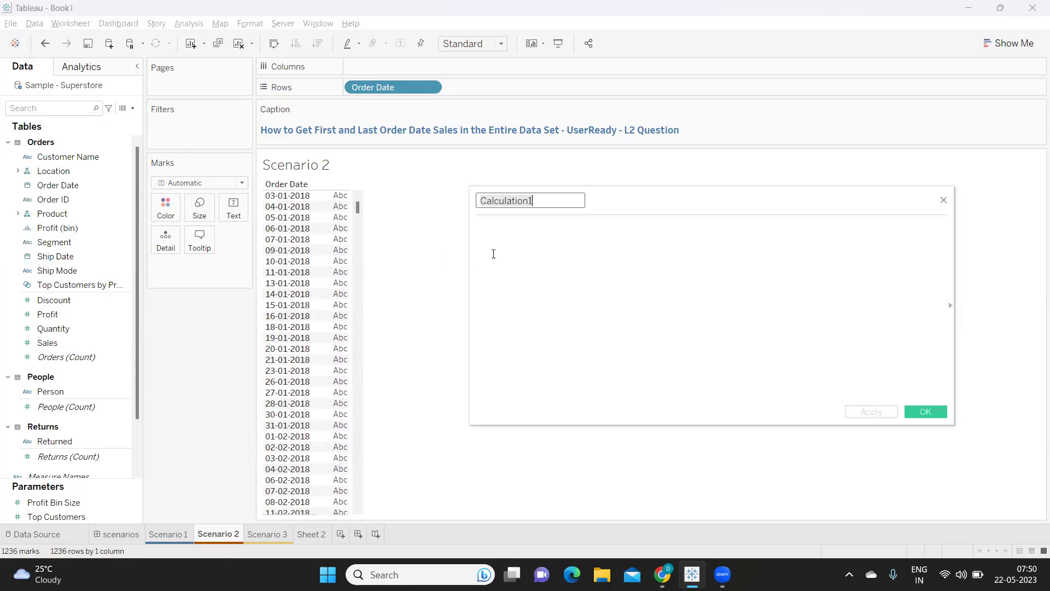
type("Min ")
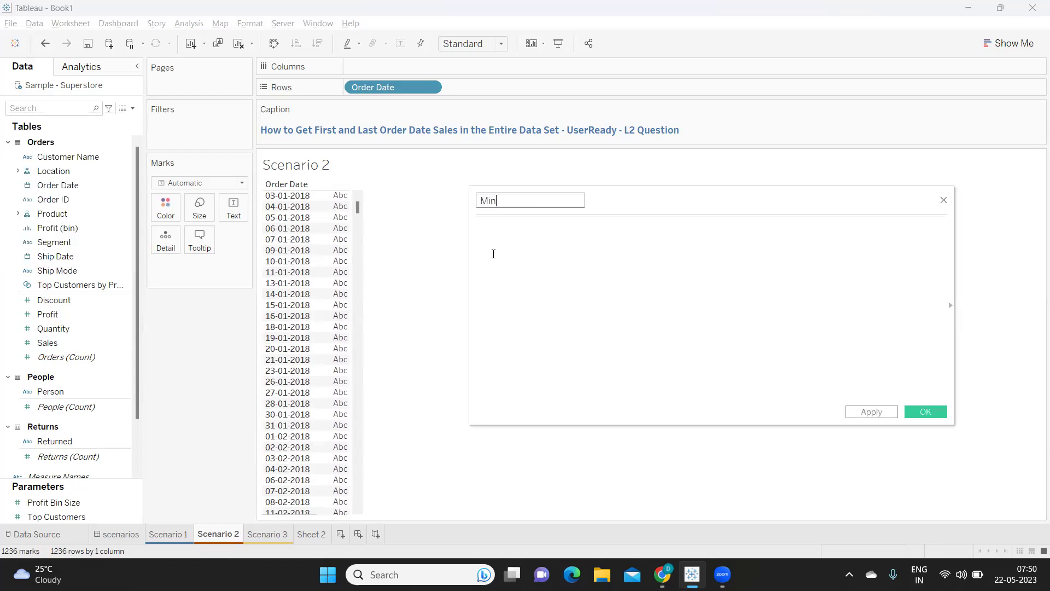
type("Order Date")
Enter the comment "// LOD use? //" and the formula {MIN([Order Date])}, then preview the formula as text in a widened table column
left_click(492, 254)
type("// LOD use")
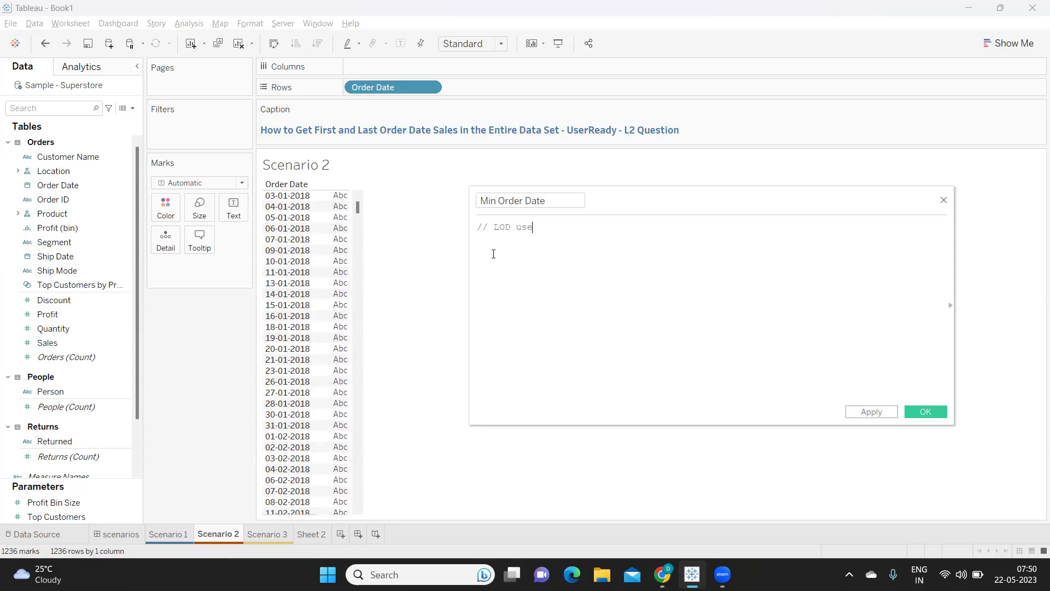
type("? //")
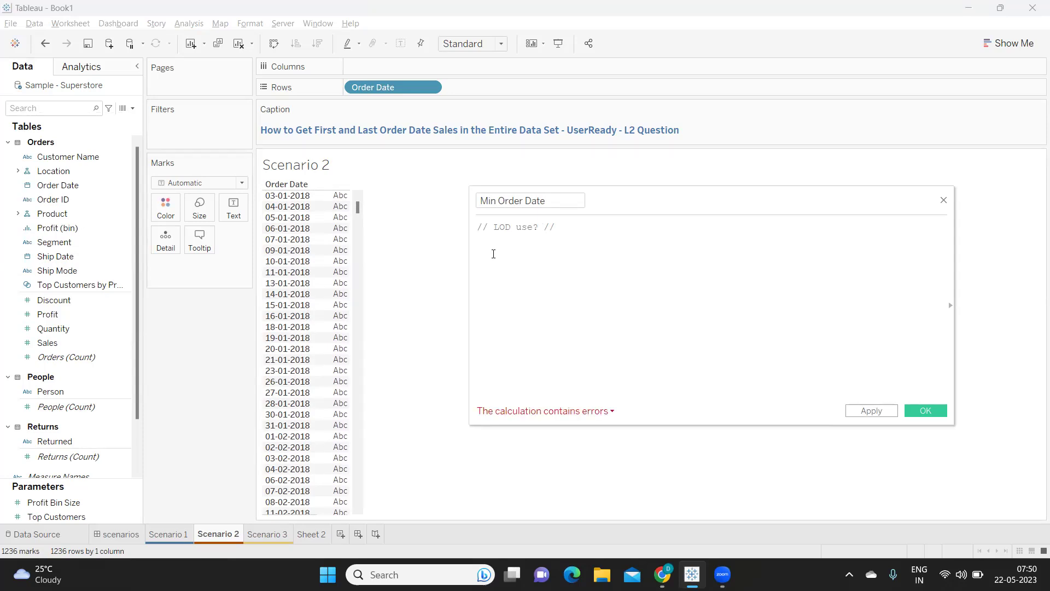
type("{")
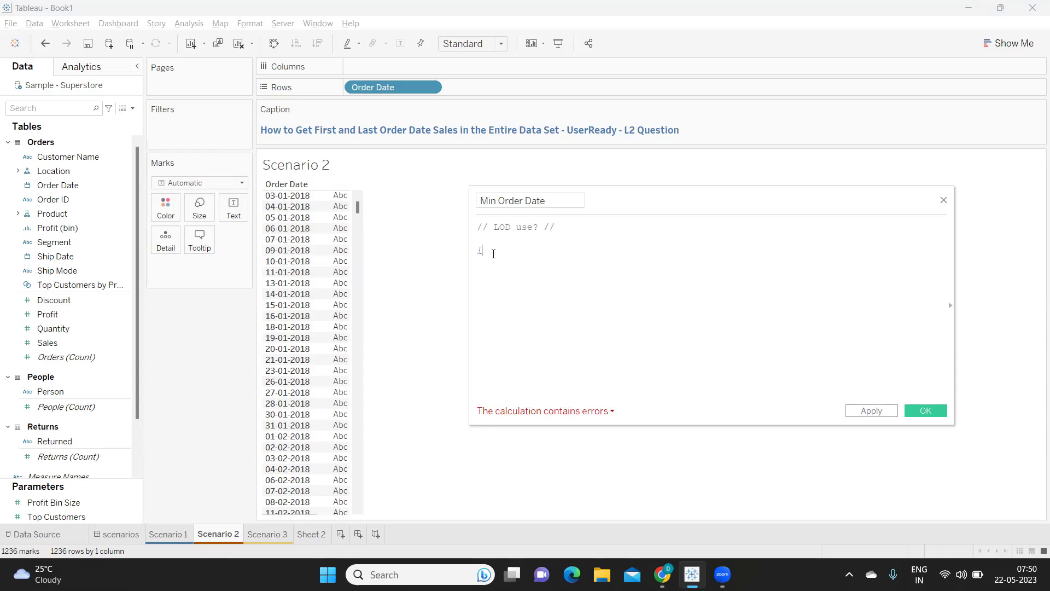
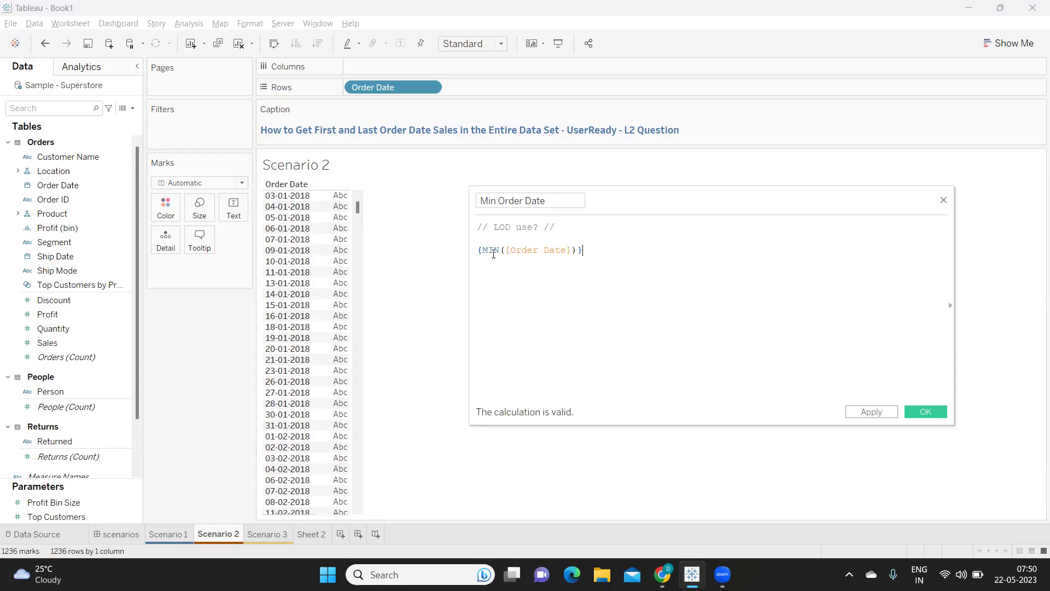
left_click_drag(608, 253, 694, 390)
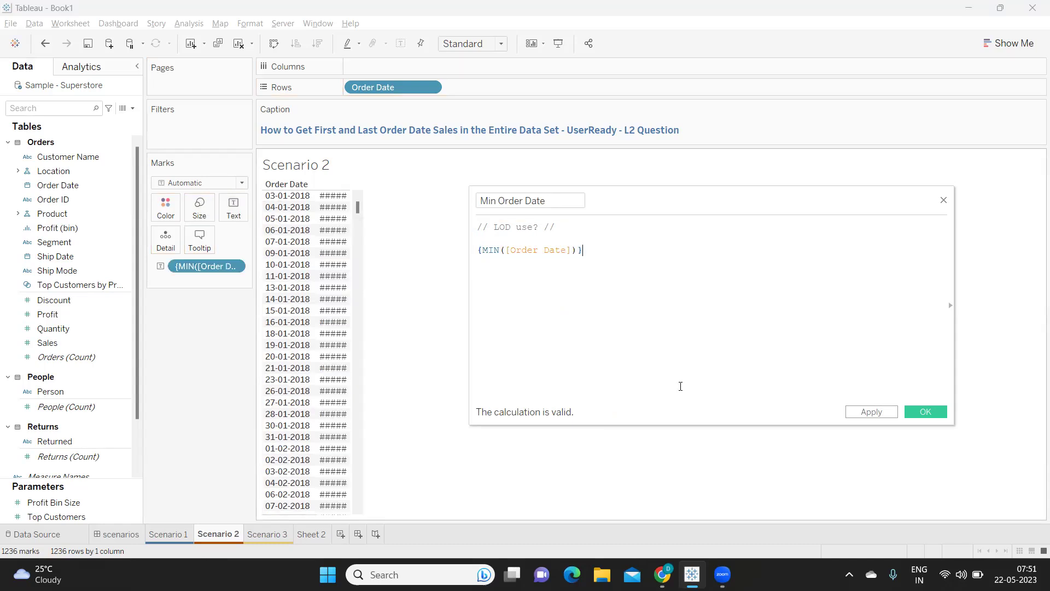
left_click_drag(349, 247, 381, 247)
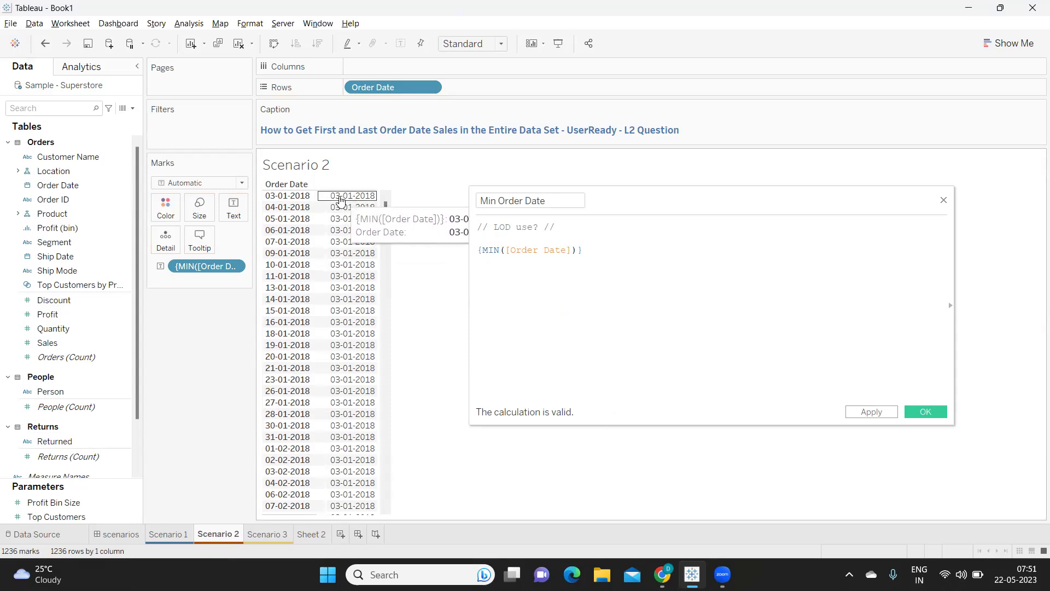
Extend the formula to compare each date with the minimum: [Order Date]={MIN([Order Date])}
left_click(477, 250)
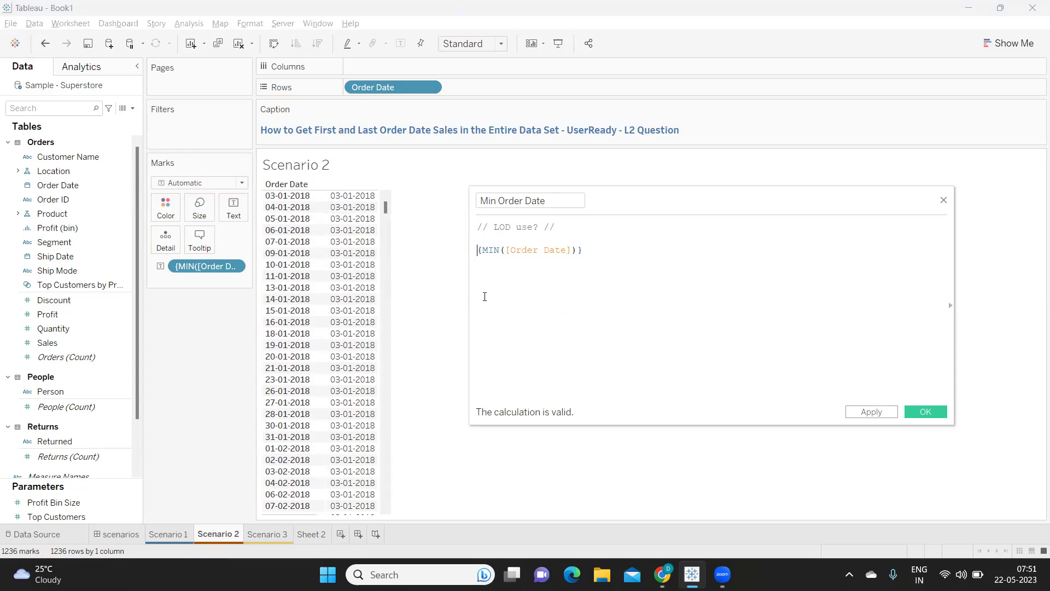
type("ordeer")
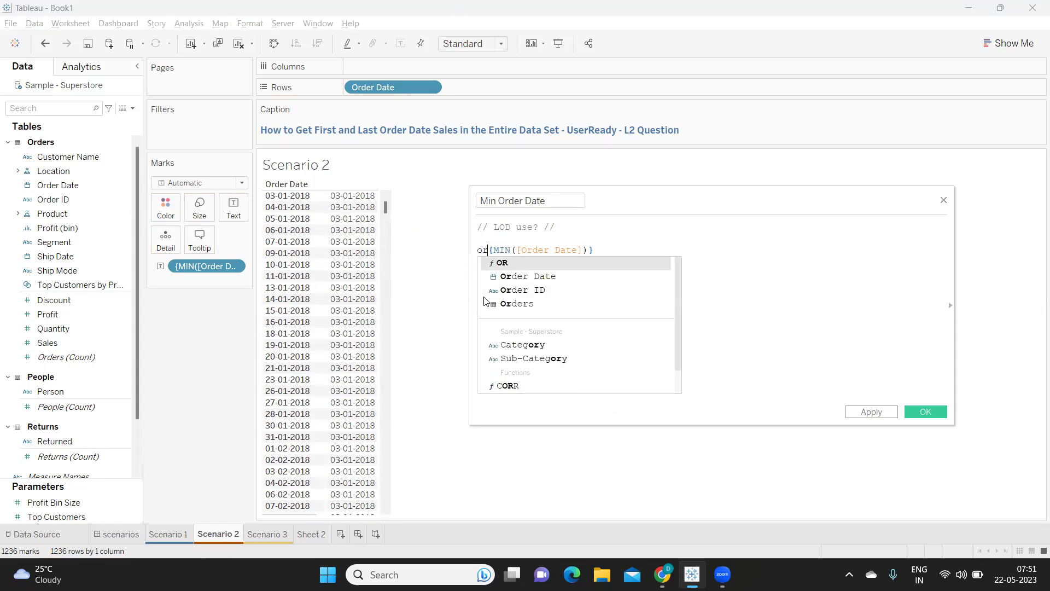
key("BackSpace")
key("BackSpace")
key("BackSpace")
type("rde")
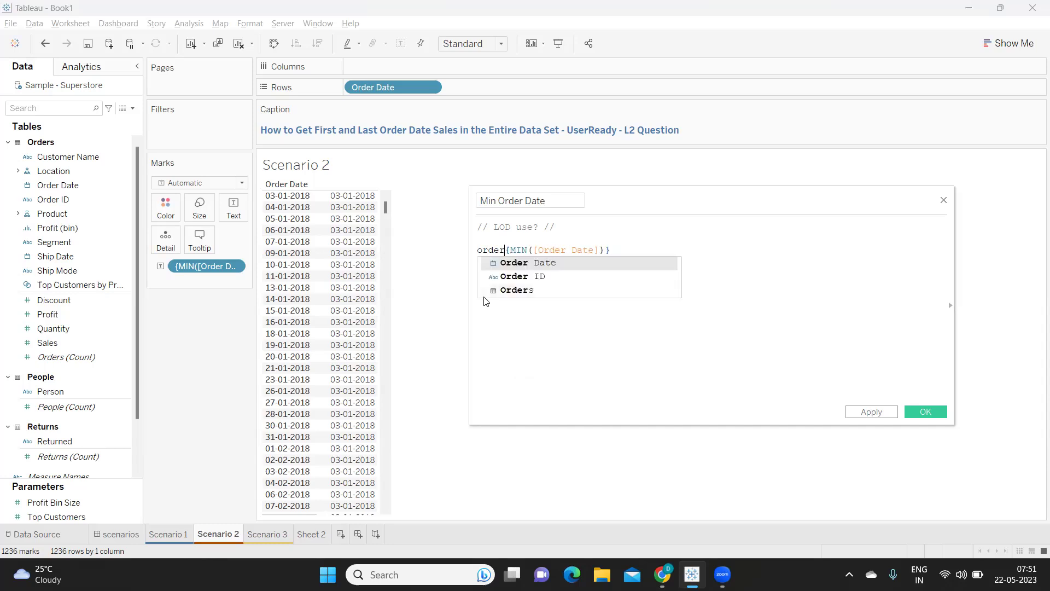
key("Return")
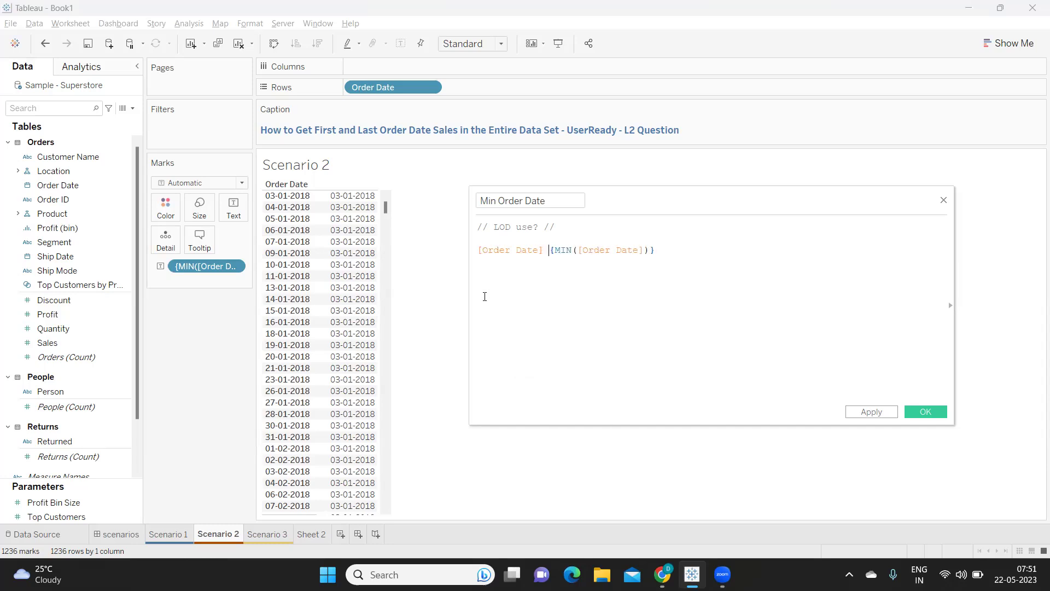
type("=")
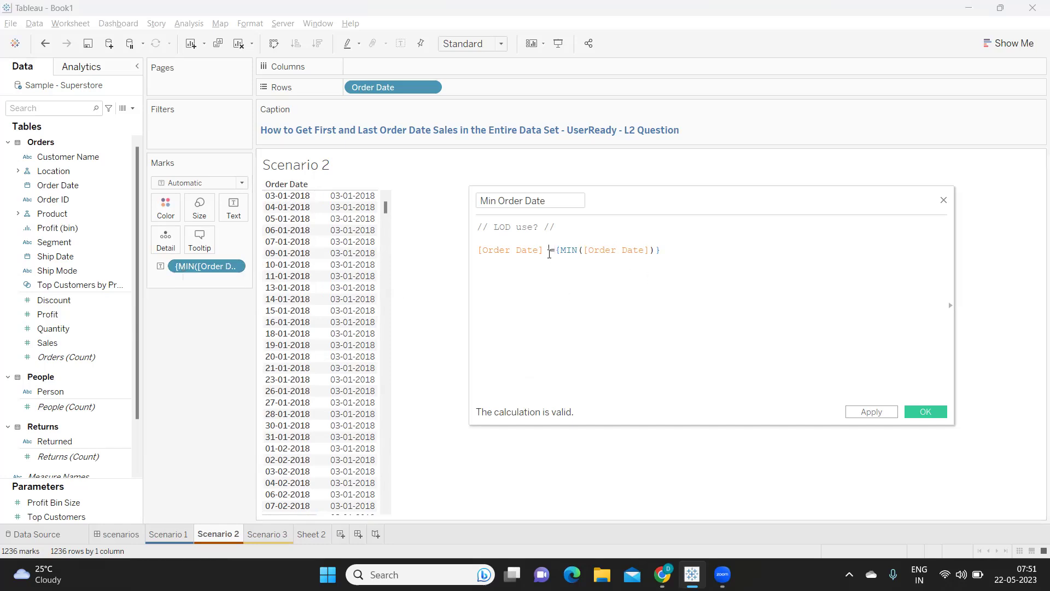
key("BackSpace")
Preview the comparison formula on Rows beside Order Date and save the Min Order Date calculation
left_click_drag(666, 253, 500, 88)
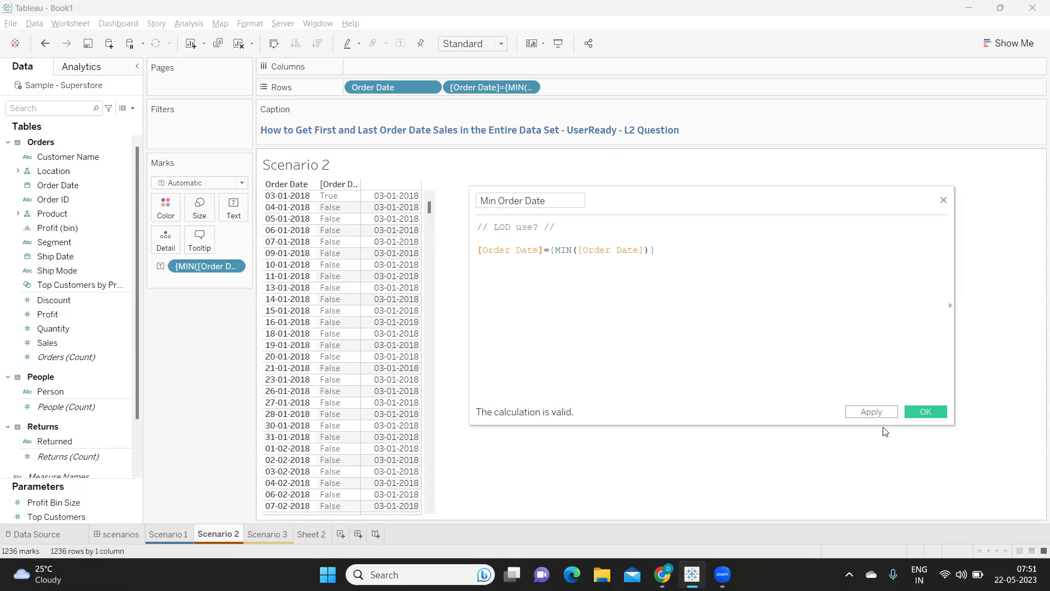
left_click(872, 411)
left_click(927, 414)
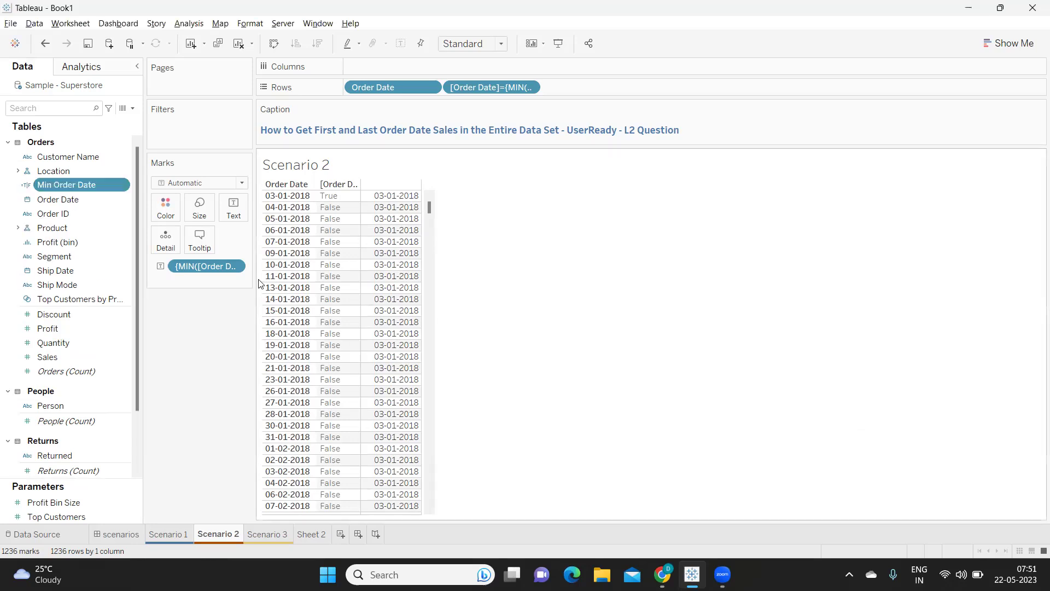
Find the Sales field, show it as text in the table, and remove both preview calculations from the view
left_click(45, 108)
type("sa")
left_click_drag(47, 167, 232, 215)
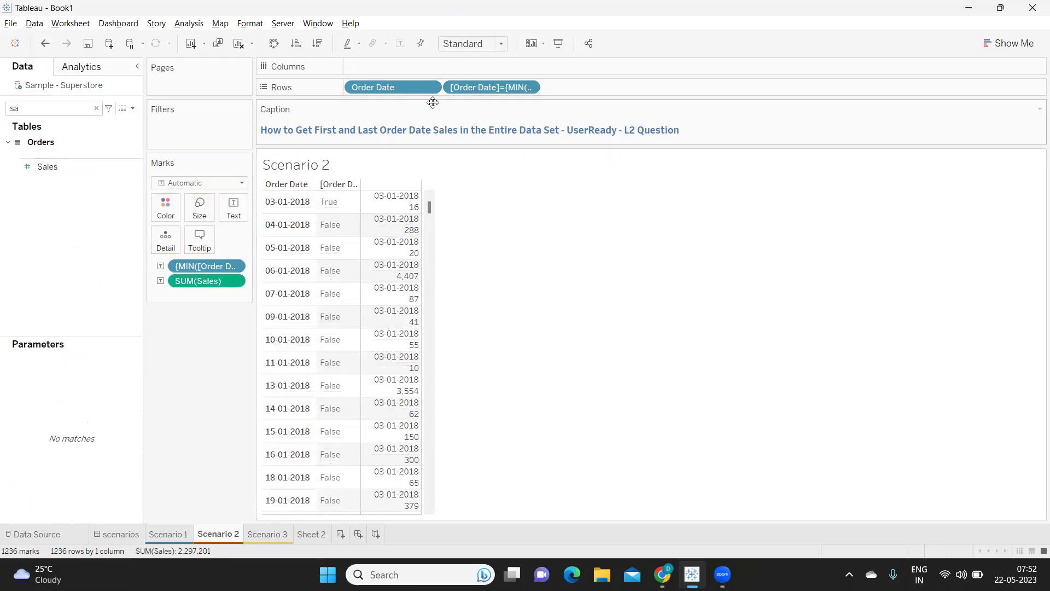
left_click_drag(491, 87, 192, 320)
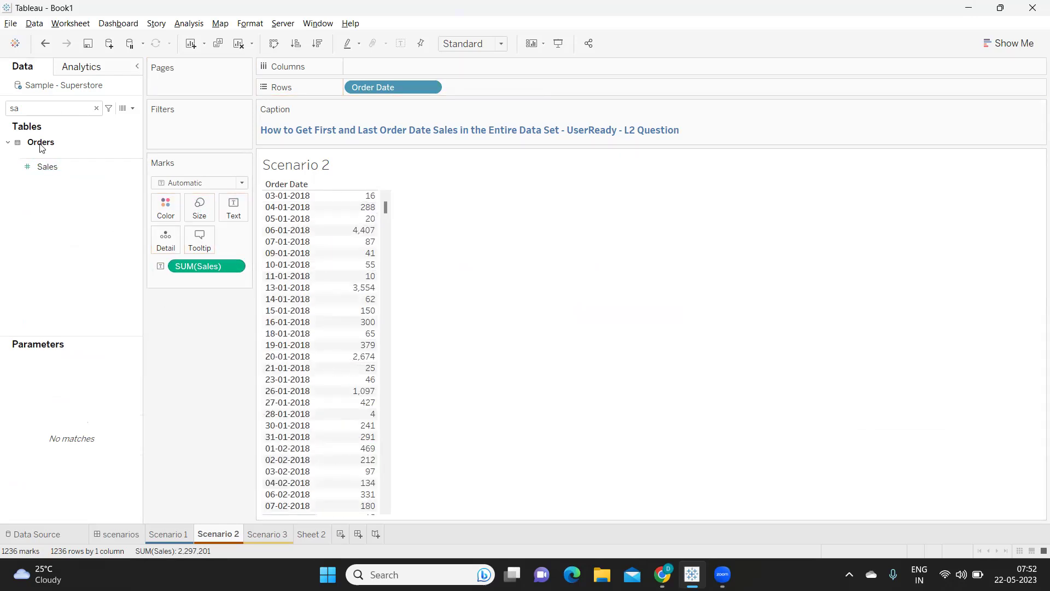
Clear the field search and filter the view by Min Order Date, keeping only True
left_click(96, 108)
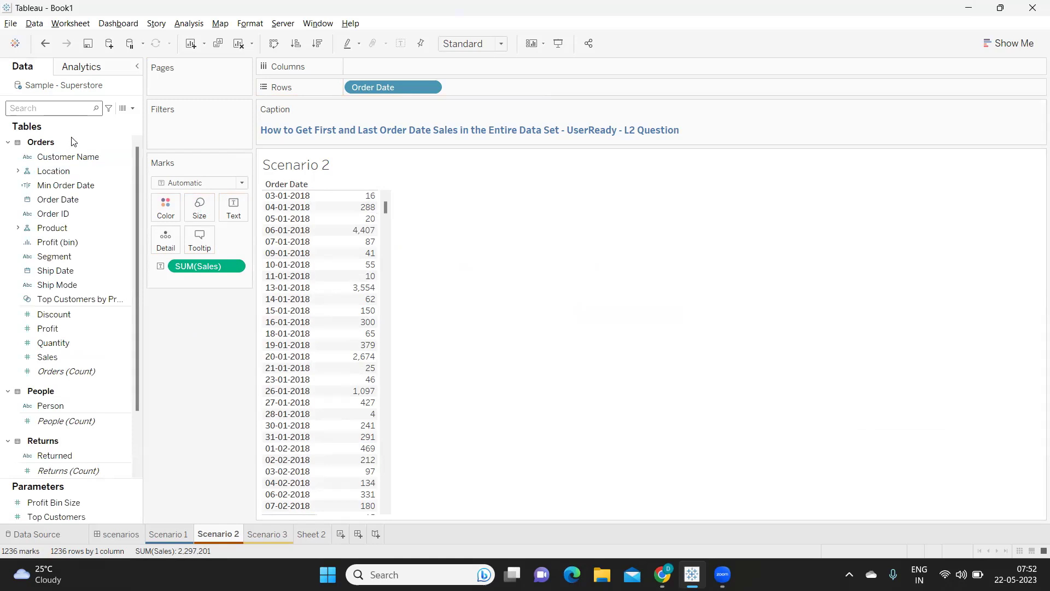
left_click_drag(66, 184, 171, 143)
left_click(413, 200)
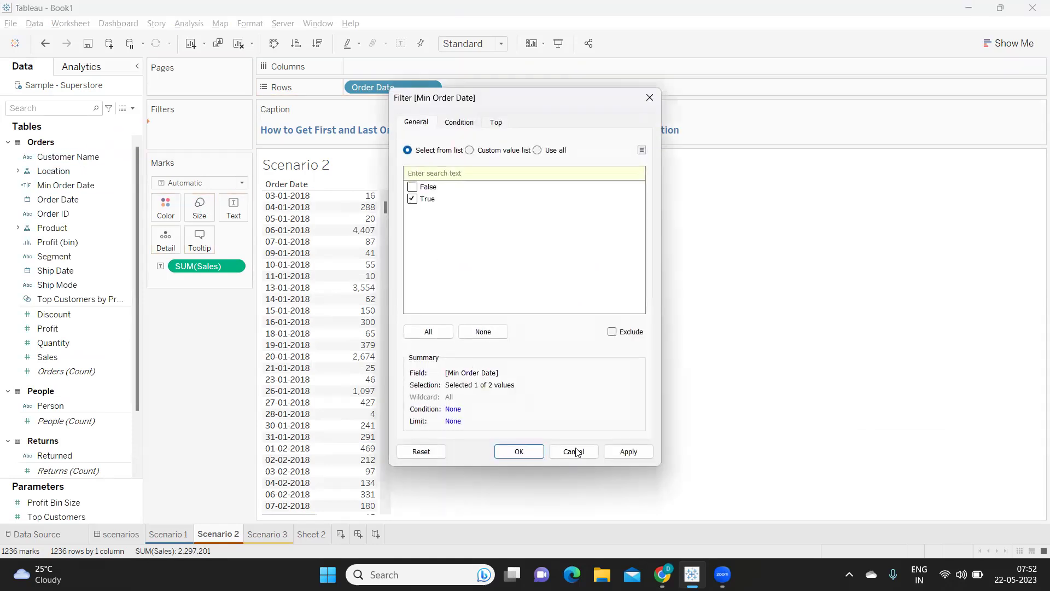
left_click(628, 451)
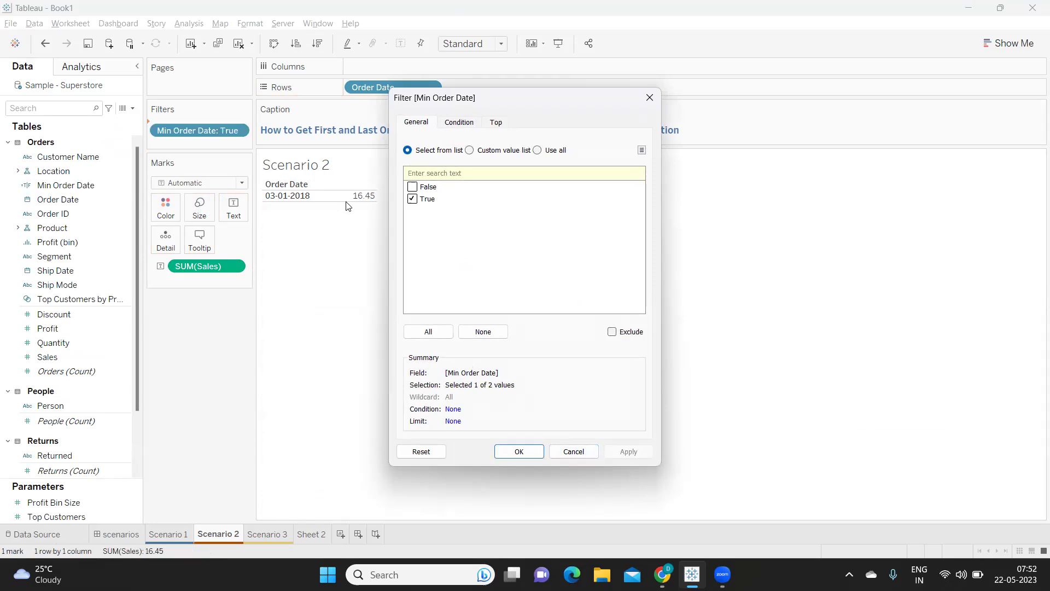
left_click(563, 452)
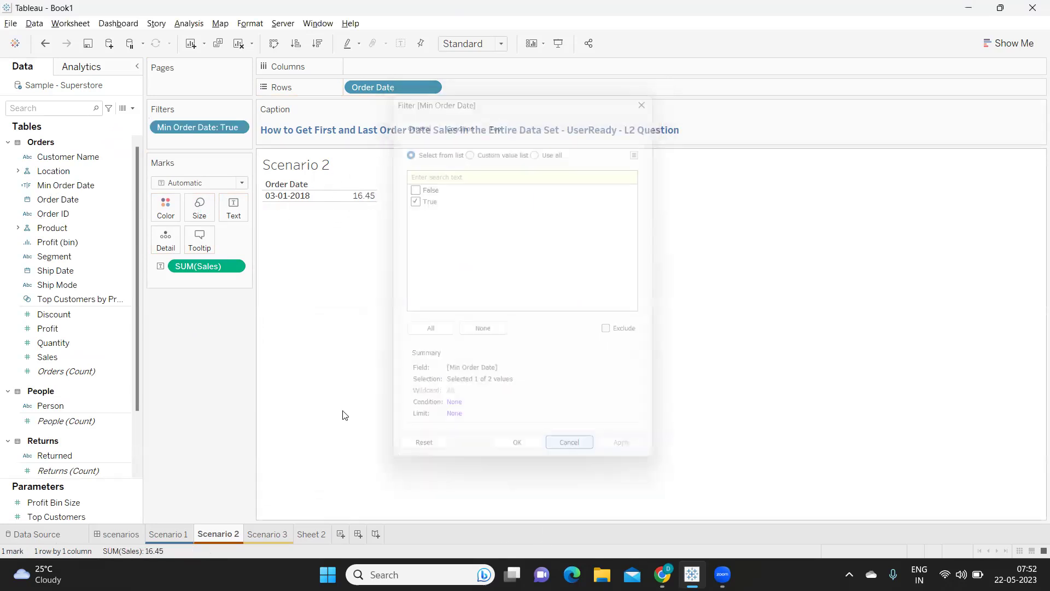
Edit the Min Order Date calculation, adding OR and a copy of its [Order Date]={MIN([Order Date])} condition
left_click(123, 185)
left_click(165, 253)
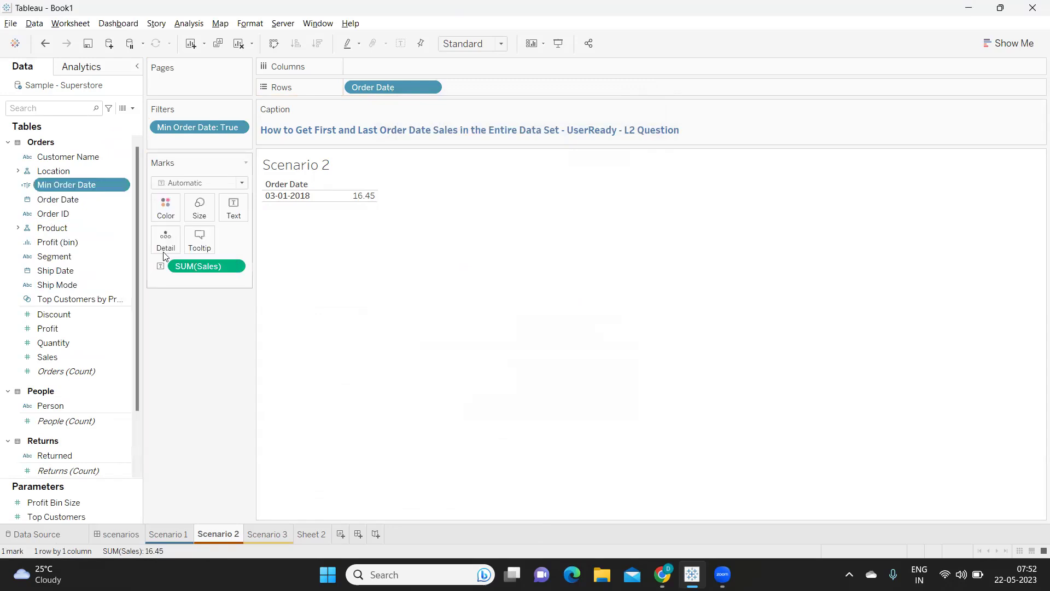
left_click_drag(656, 250, 479, 252)
key("ctrl+c")
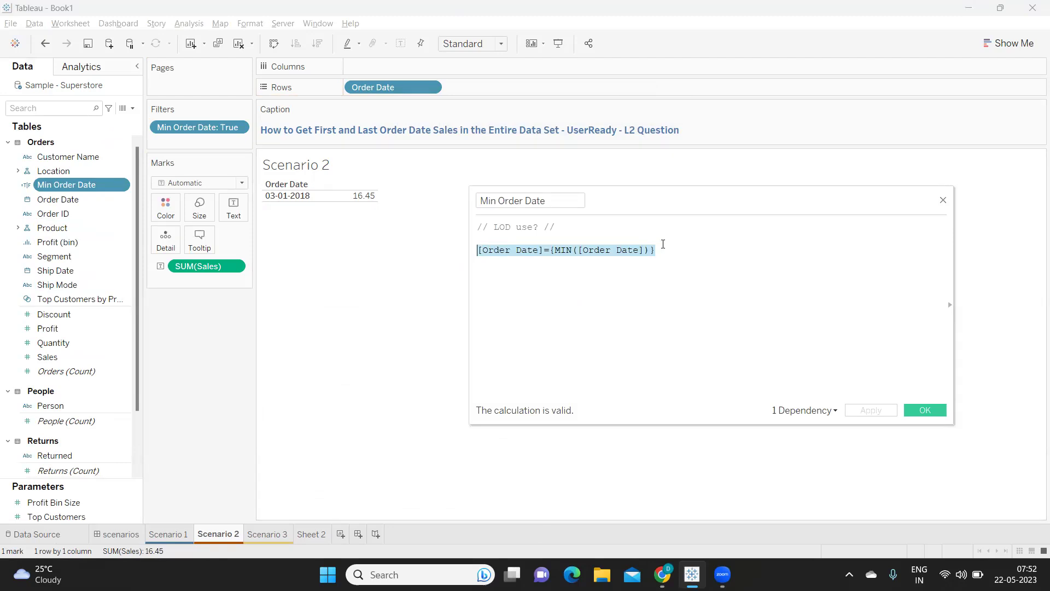
left_click(668, 254)
key("Return")
key("ctrl+v")
key("Return")
type("or")
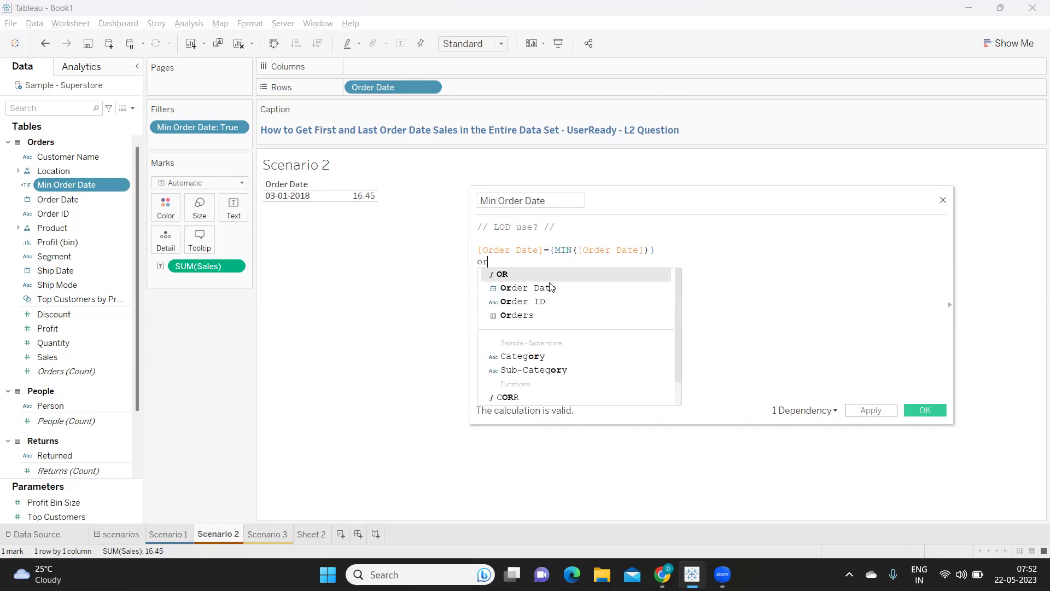
left_click(514, 278)
Change the function in the second condition to MAX, giving [Order Date]={MAX([Order Date])}
double_click(563, 275)
type("max")
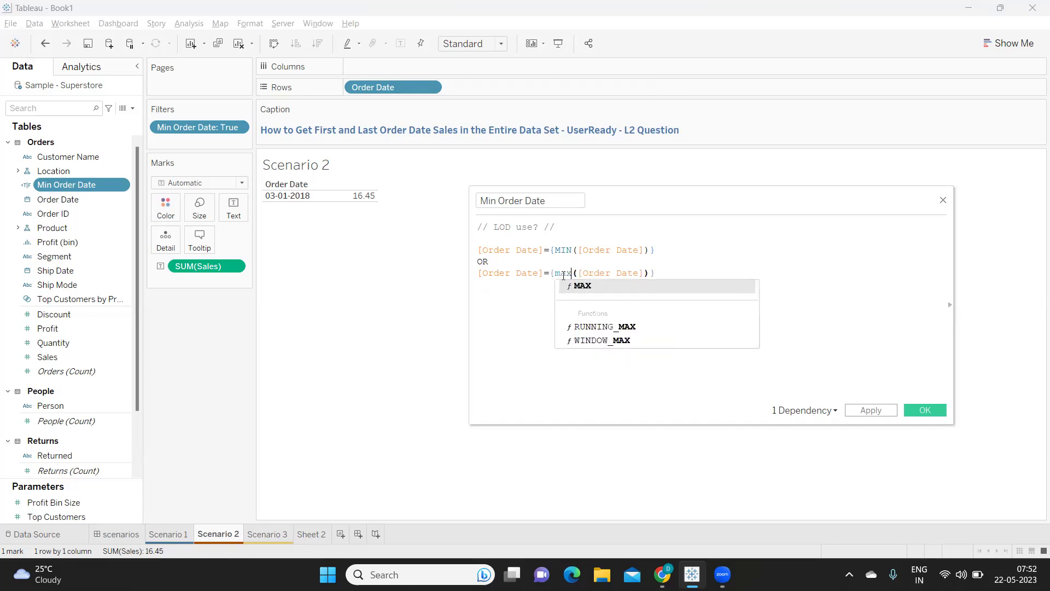
left_click(612, 289)
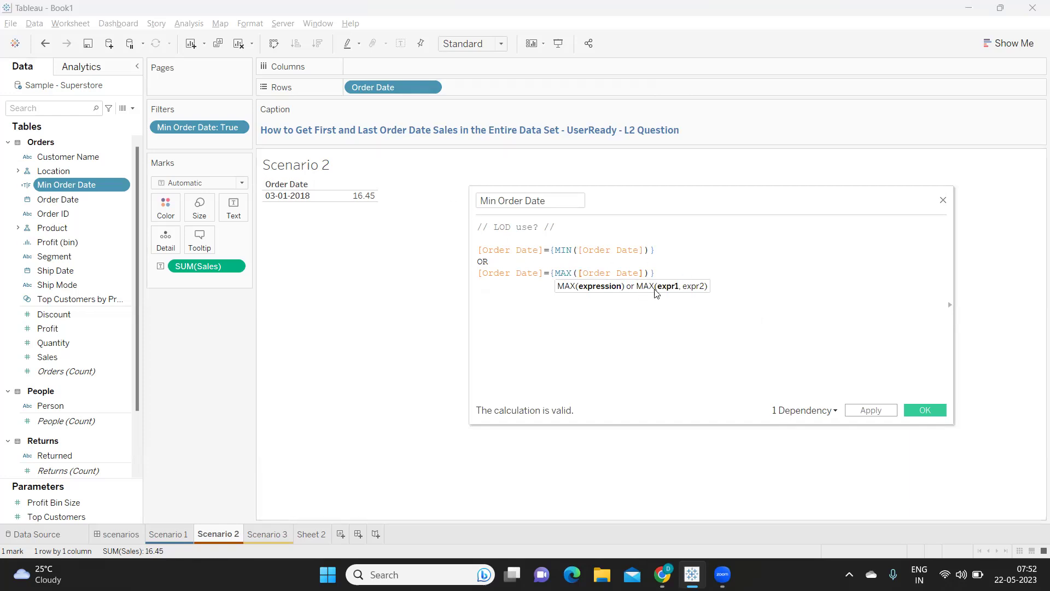
Preview the MAX condition on Rows beside Order Date and remove the Min Order Date filter
left_click_drag(668, 275, 469, 272)
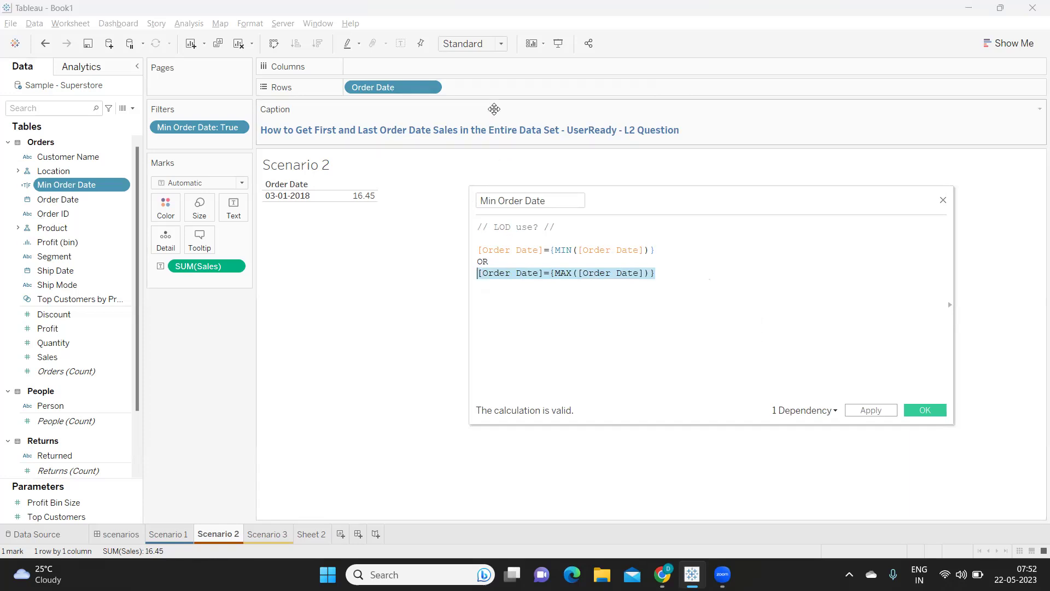
left_click_drag(542, 276, 508, 86)
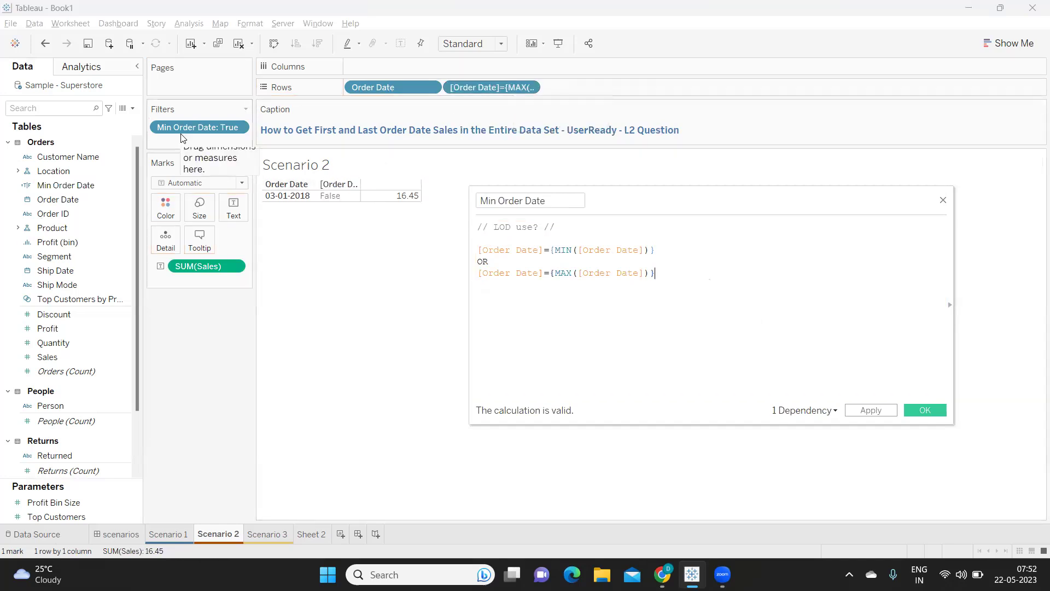
left_click_drag(188, 128, 192, 300)
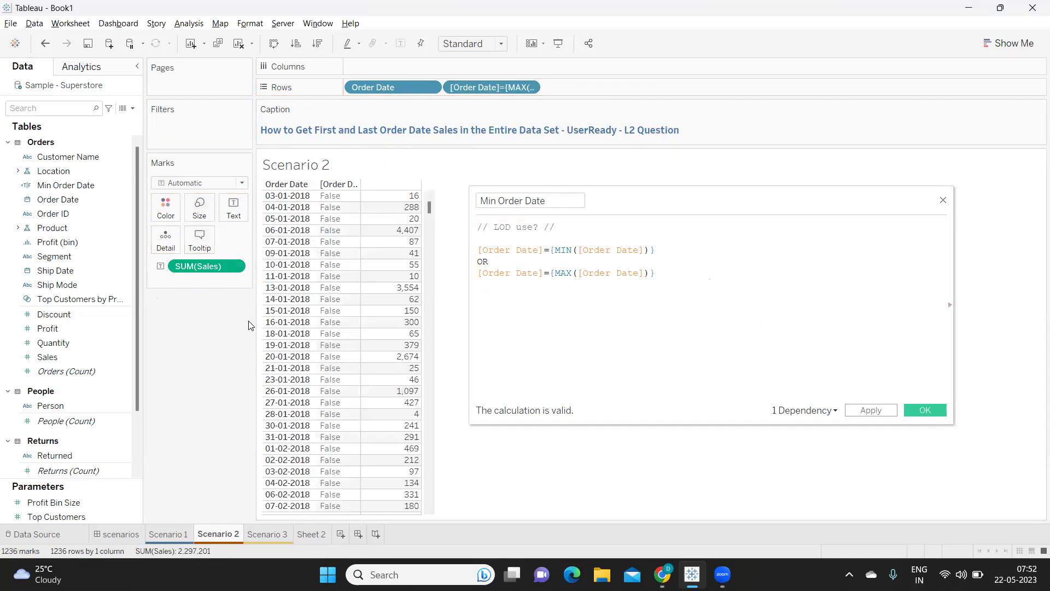
Check the MAX condition's values down to the last order date in the table
mouse_move(384, 216)
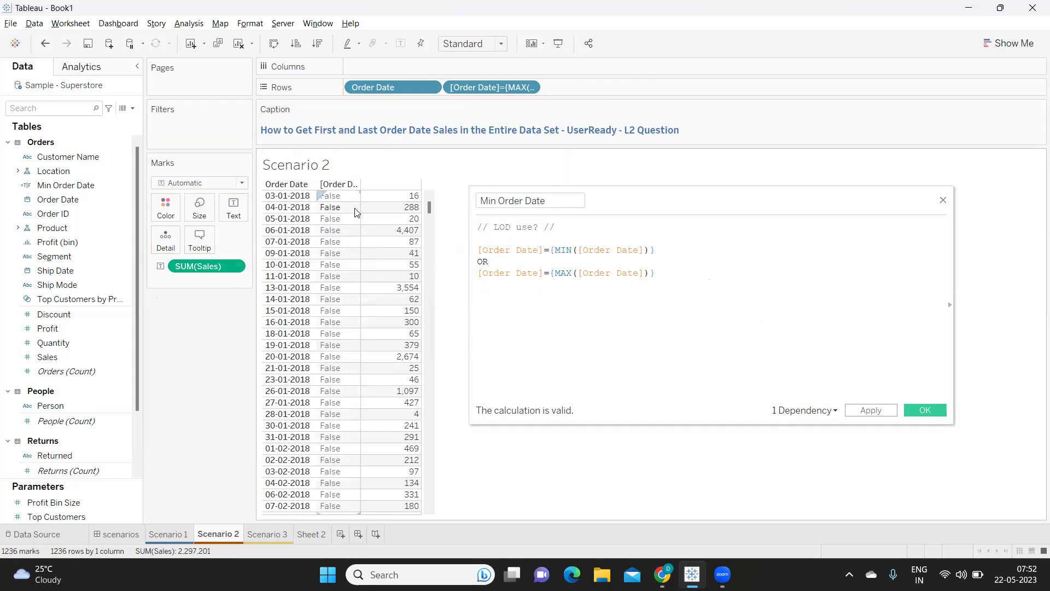
scroll(409, 298, "down", 10)
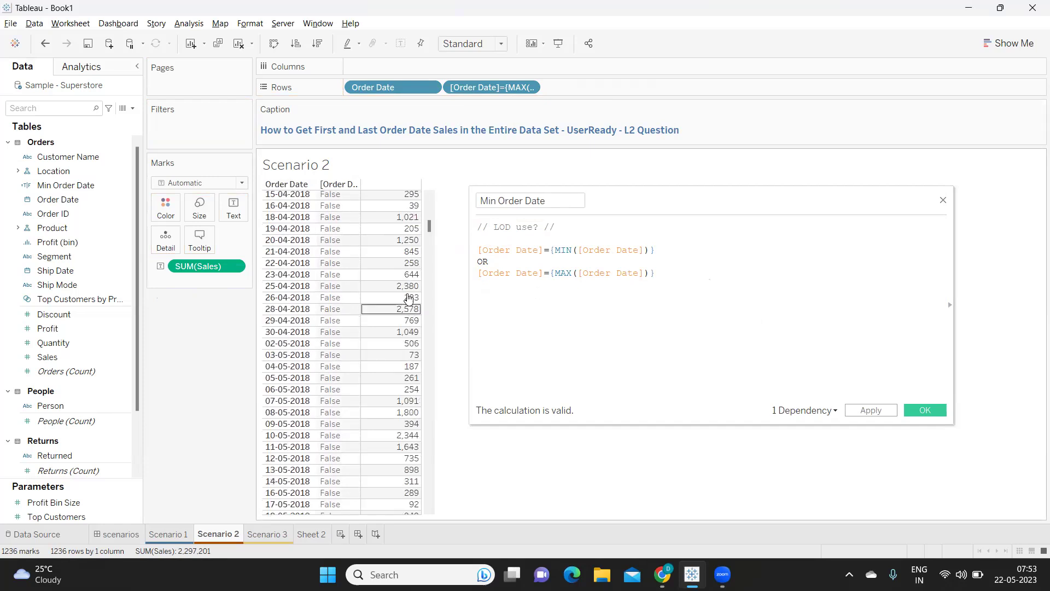
left_click_drag(430, 229, 420, 514)
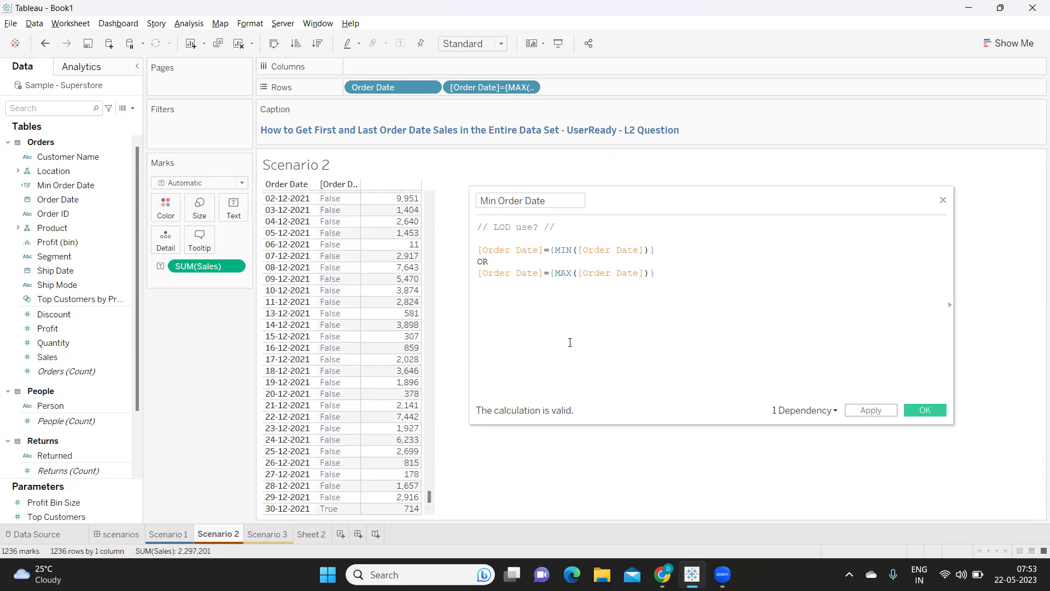
Save the edited Min Order Date calculation and remove the MAX condition preview from Rows
left_click(869, 410)
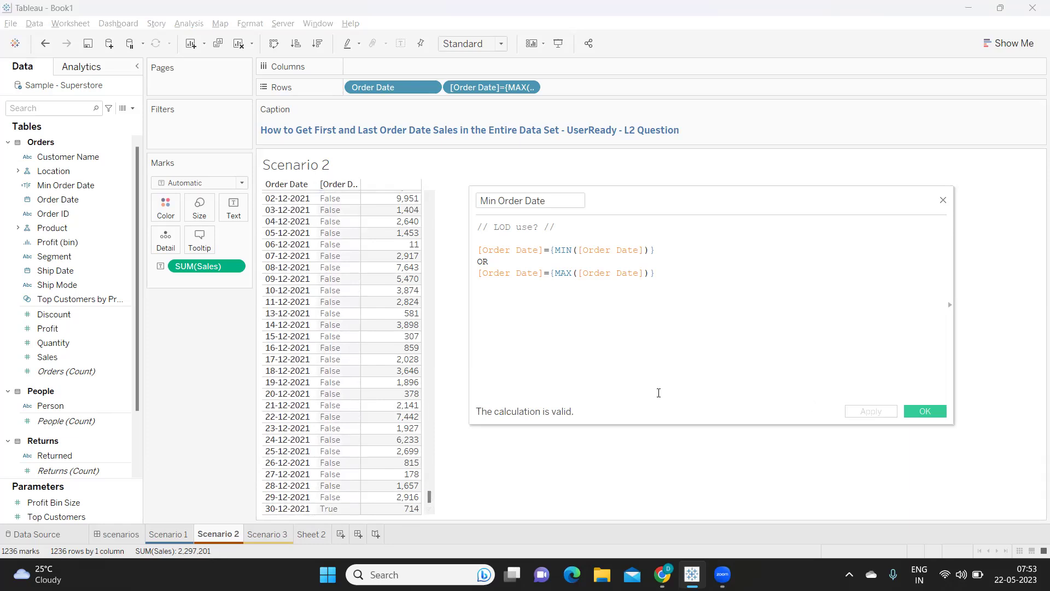
left_click(925, 410)
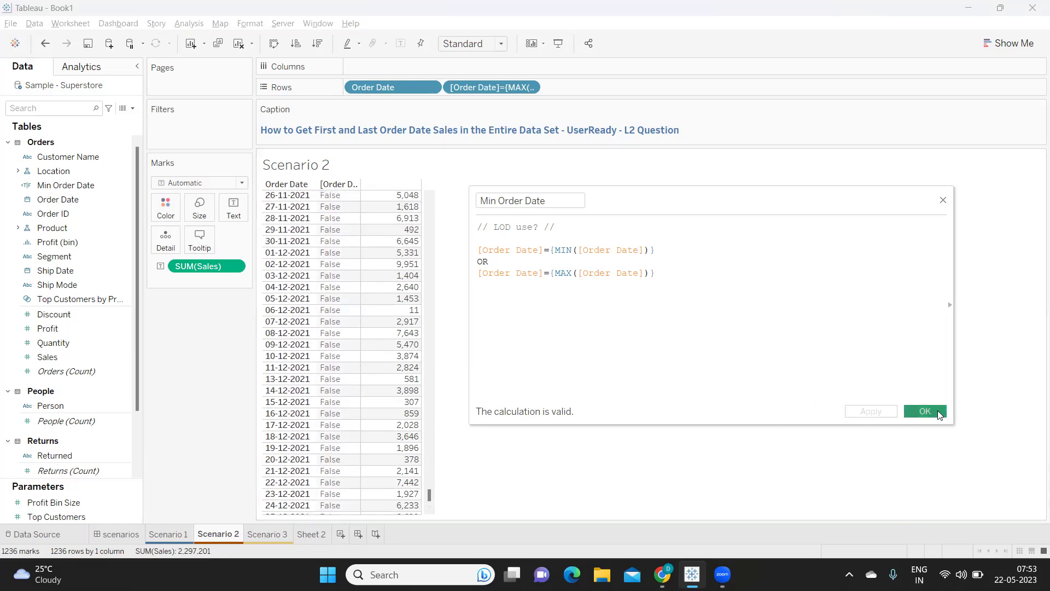
left_click_drag(484, 87, 624, 440)
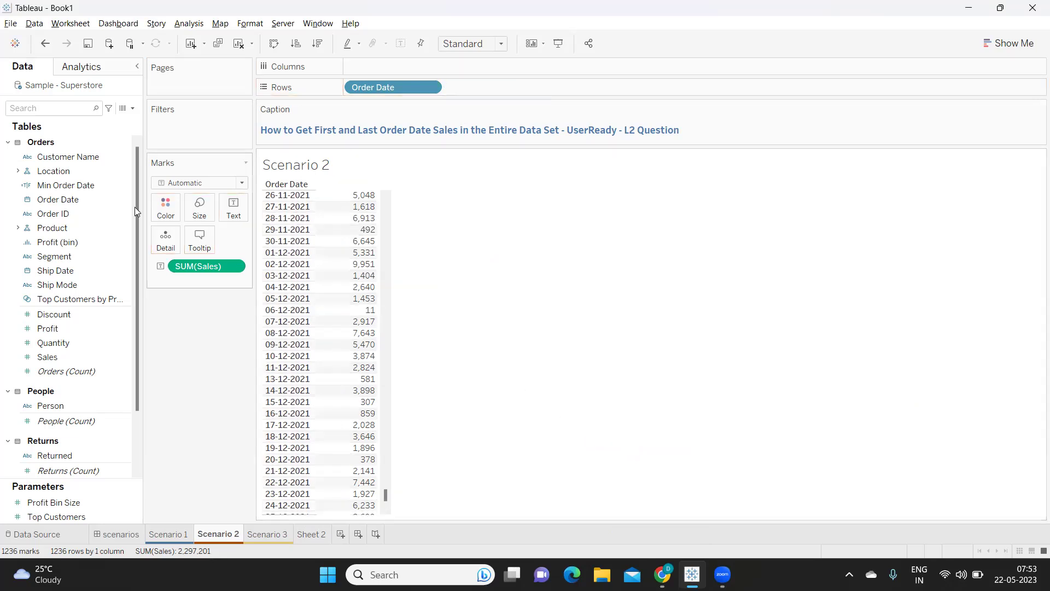
Filter the Scenario 2 table by the Min Order Date calculation, keeping only True
left_click_drag(82, 180, 169, 131)
left_click(412, 199)
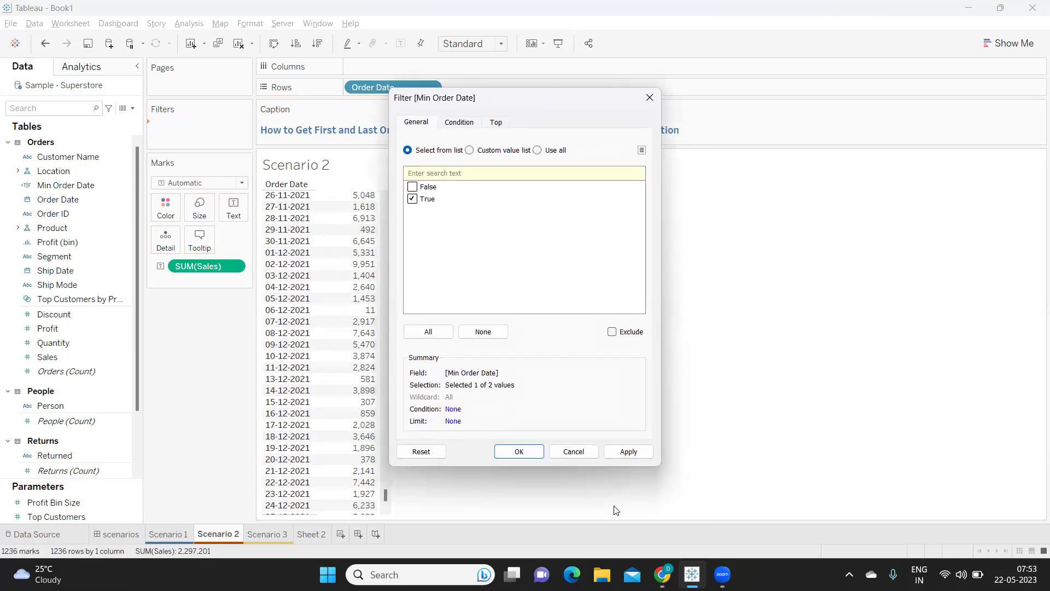
left_click(636, 452)
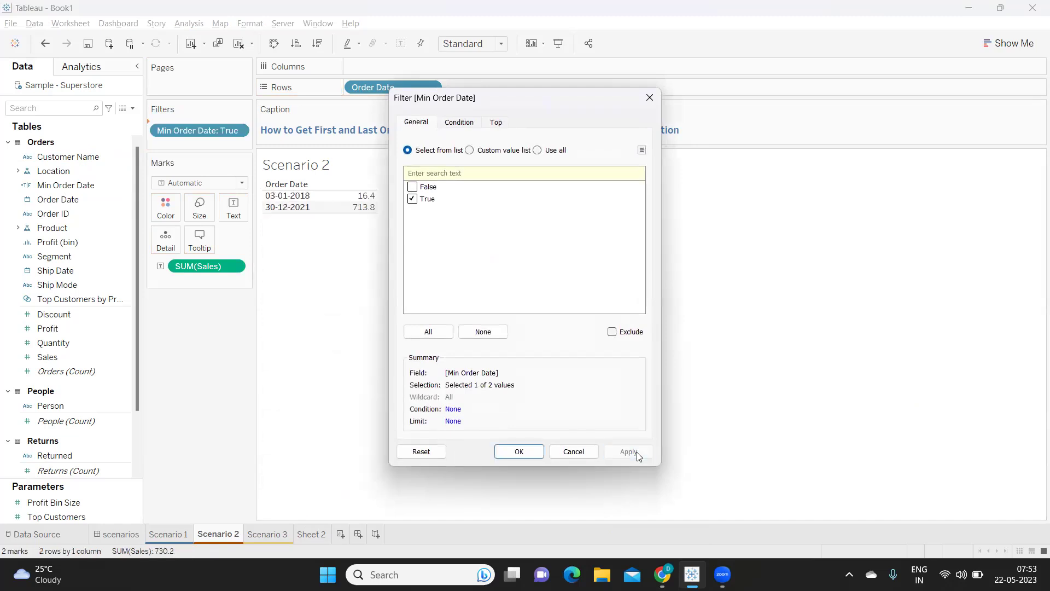
left_click(519, 453)
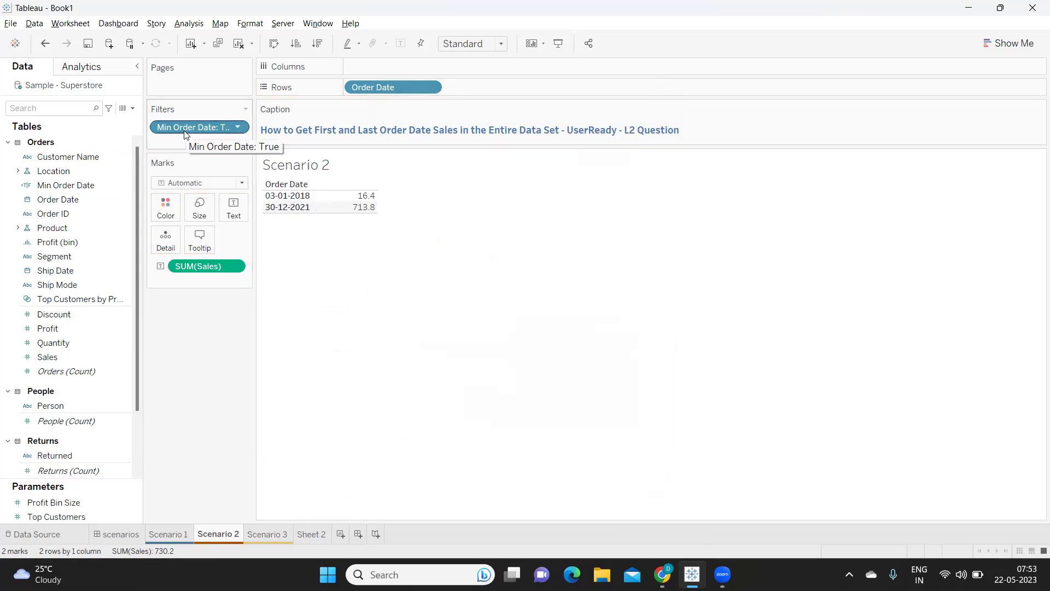
Append "/ First and last sales in Each Year" to the end of the Scenario 2 caption and apply it
double_click(691, 134)
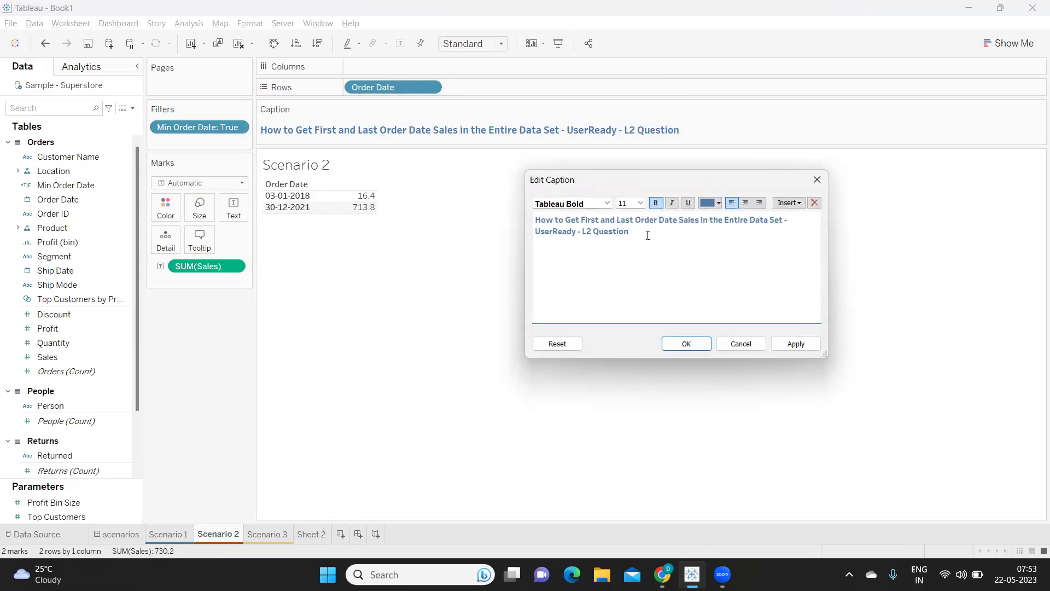
type("/M")
key("BackSpace")
key("BackSpace")
type("First and last sales in")
left_click_drag(632, 229, 754, 230)
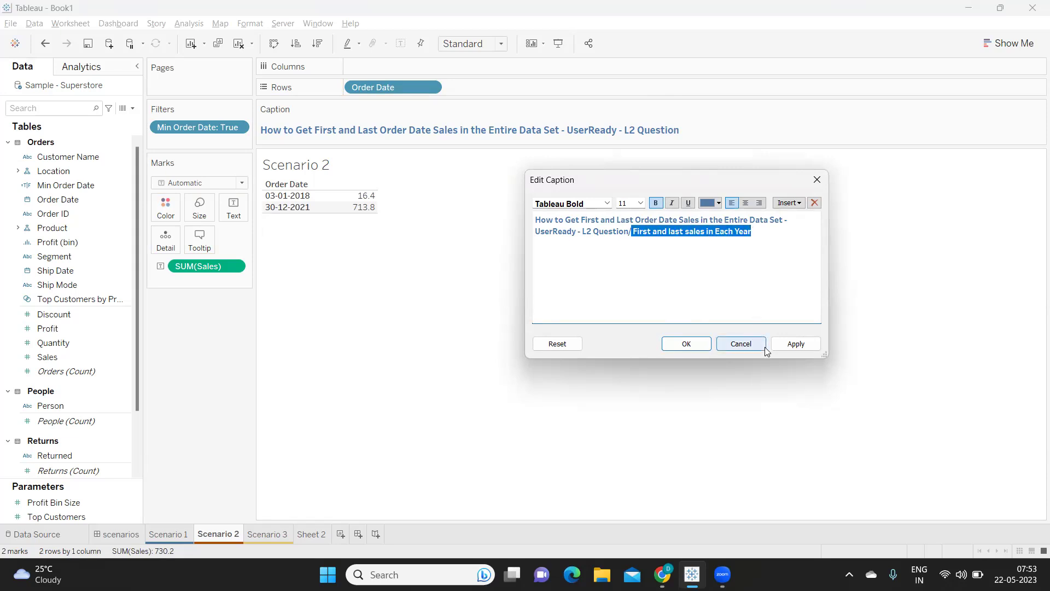
left_click_drag(755, 231, 636, 236)
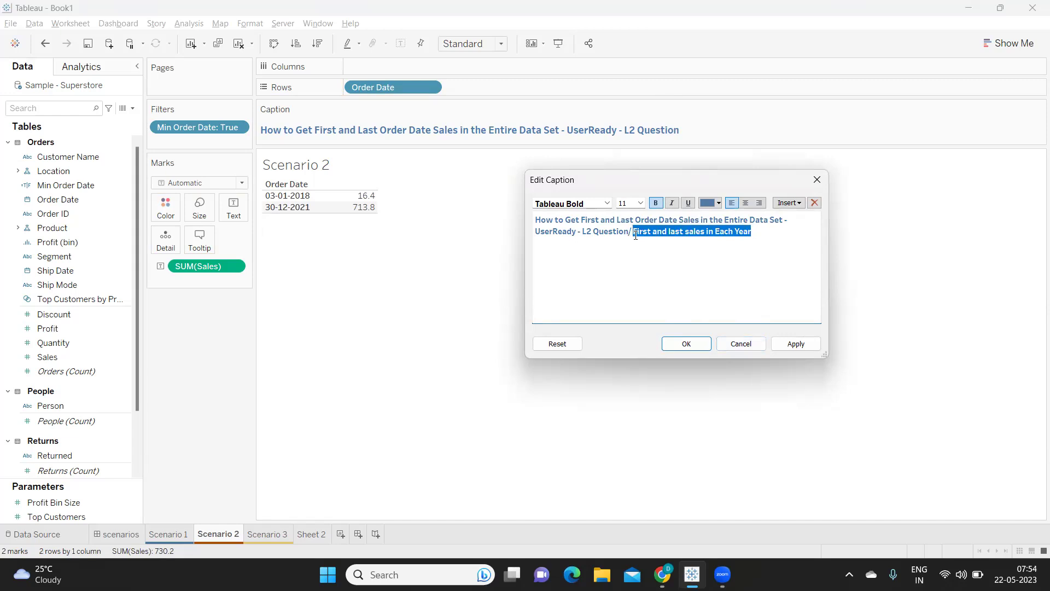
left_click(795, 343)
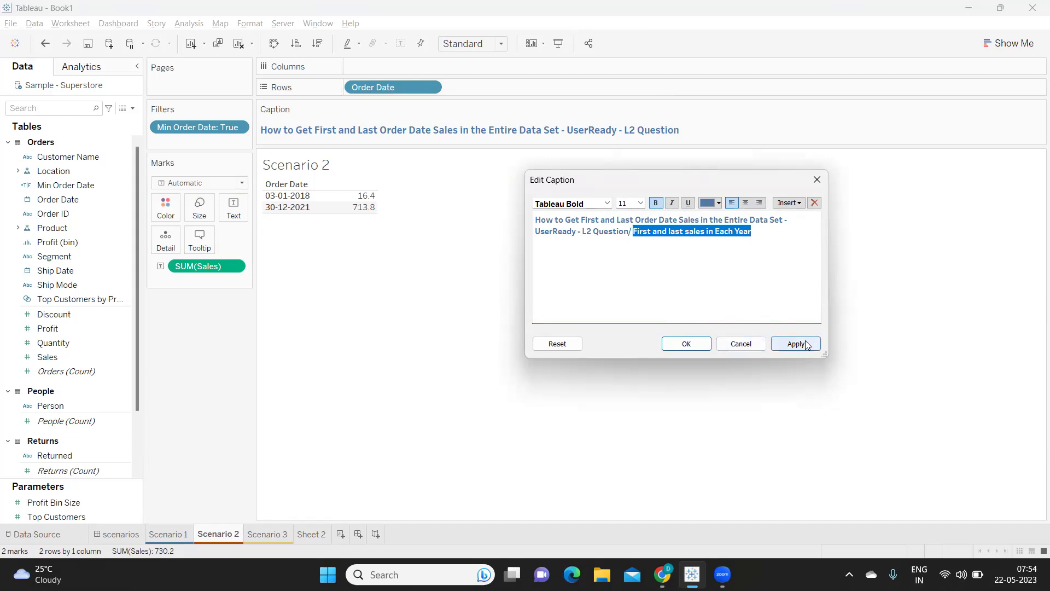
left_click(668, 344)
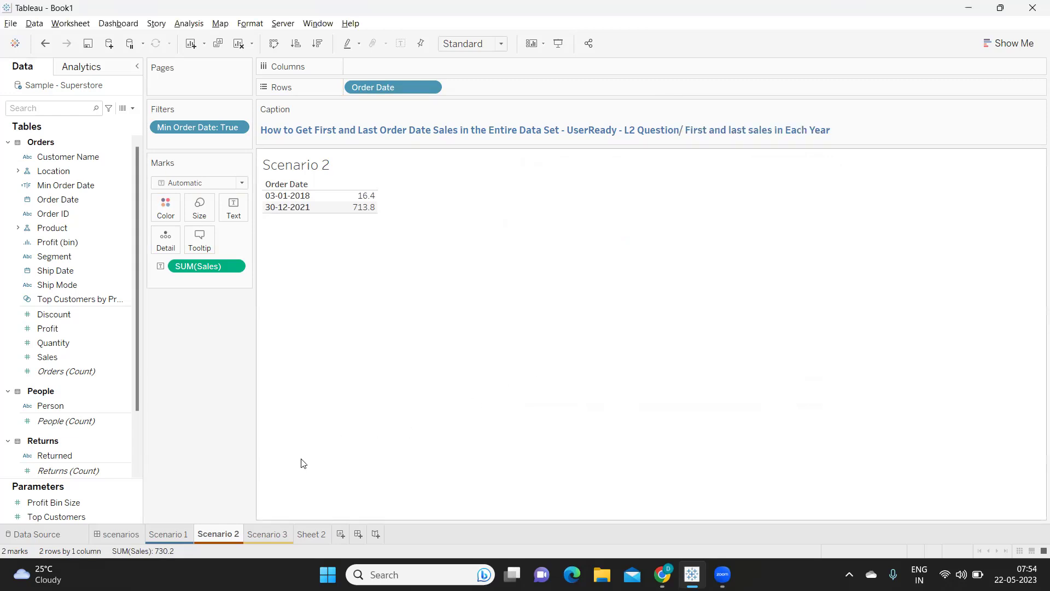
Switch to the Scenario 3 sheet and place Order Date on Rows
left_click(277, 535)
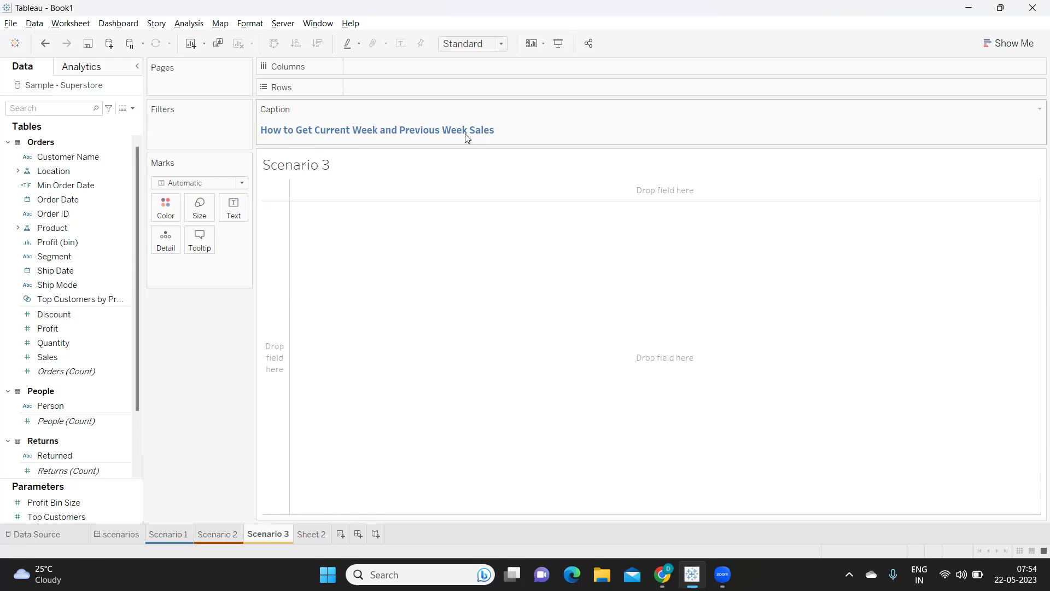
left_click_drag(59, 199, 389, 88)
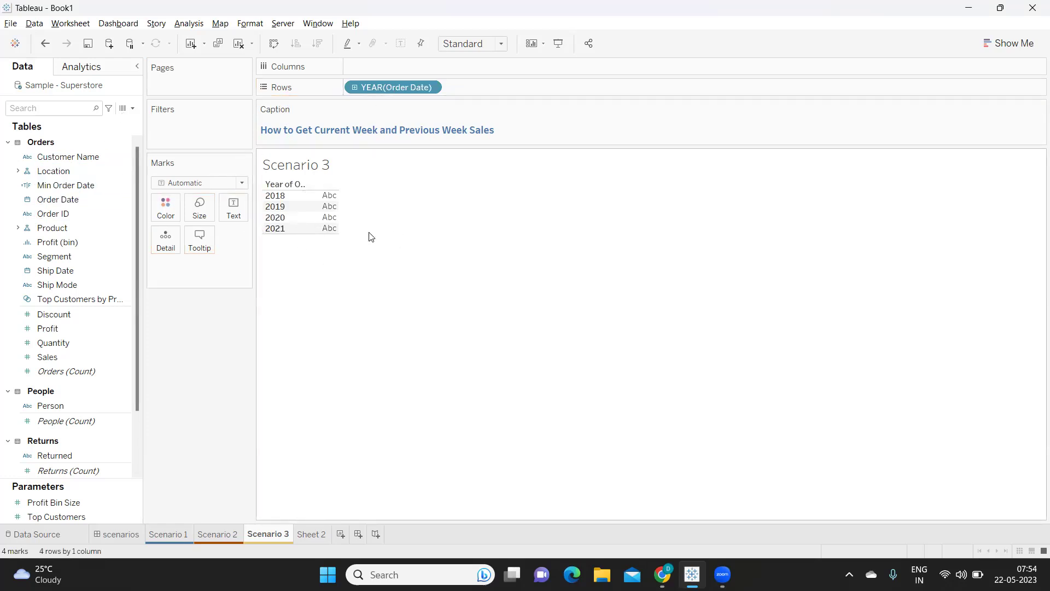
Create a new calculated field named Current Year
left_click(132, 107)
left_click(107, 118)
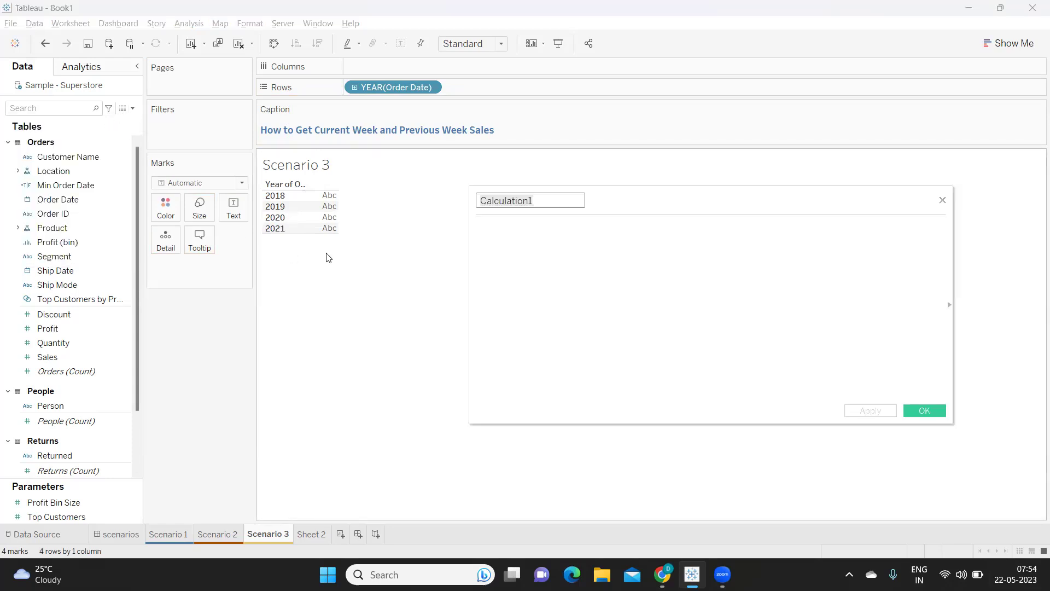
type("Current")
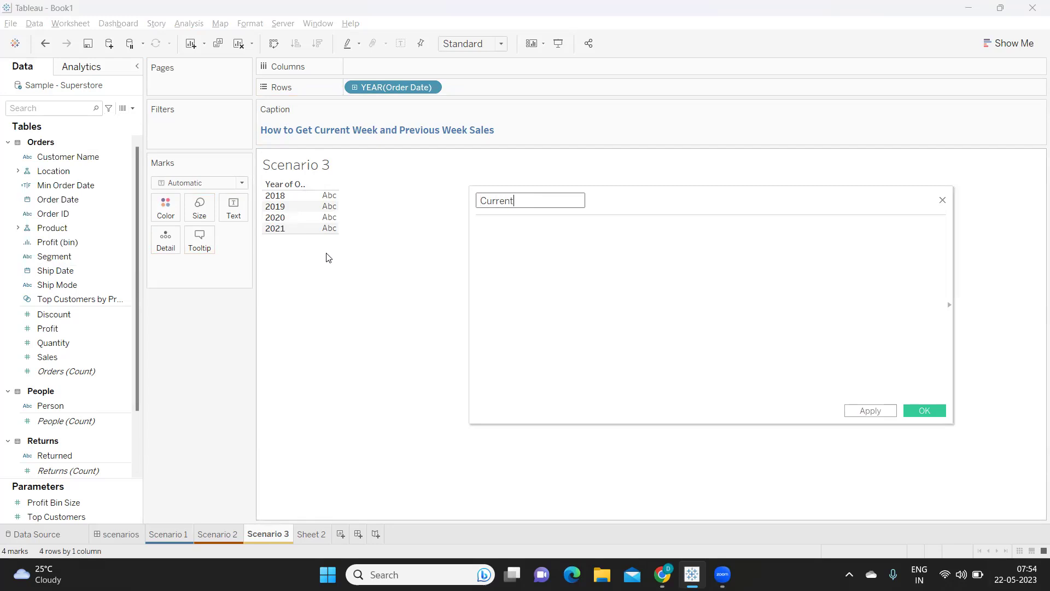
type(" Year")
key("Tab")
Enter the formula DATEADD('year',2,[Order Date]) for Current Year and save the calculation
type("Date")
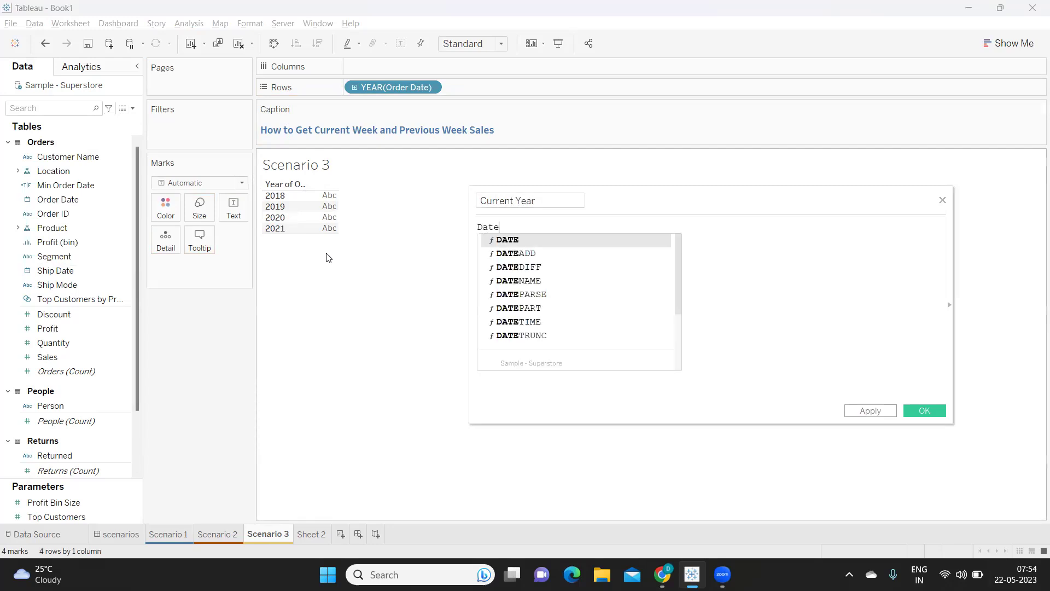
key("Escape")
type("add")
key("Return")
type("'year")
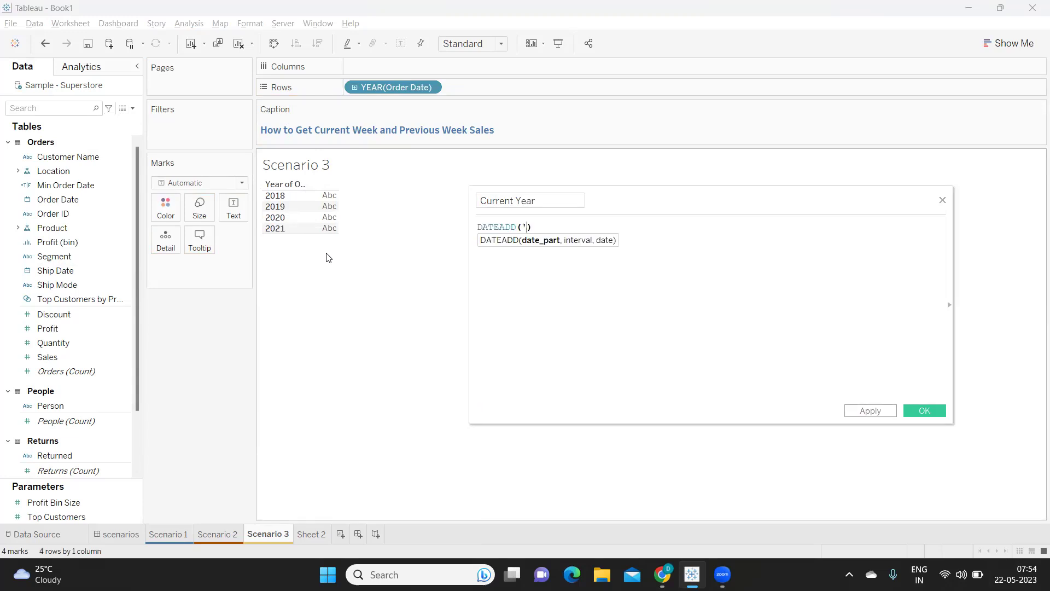
type("',2,")
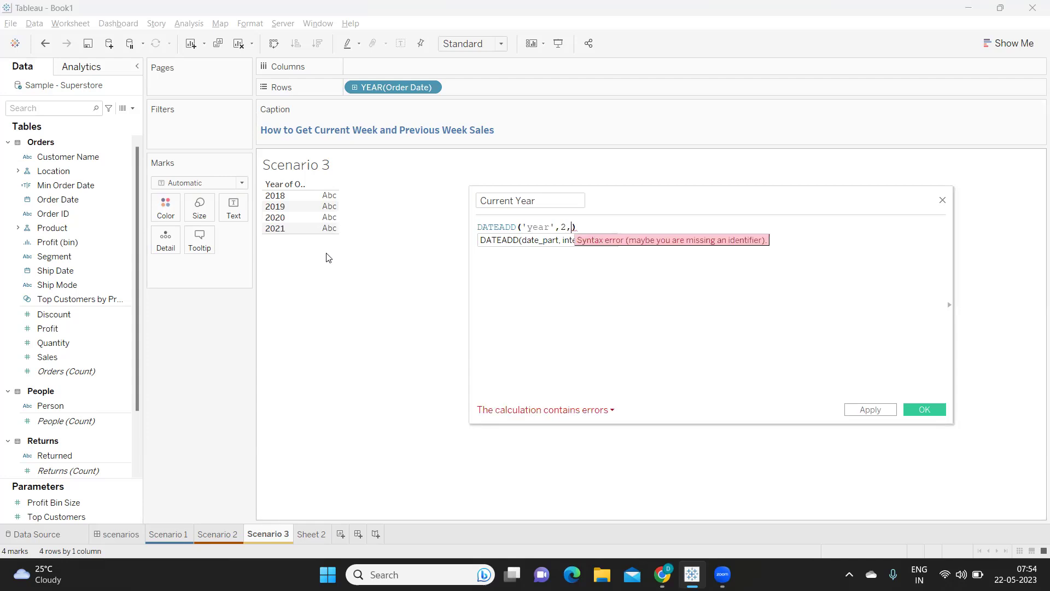
type("ord")
key("Return")
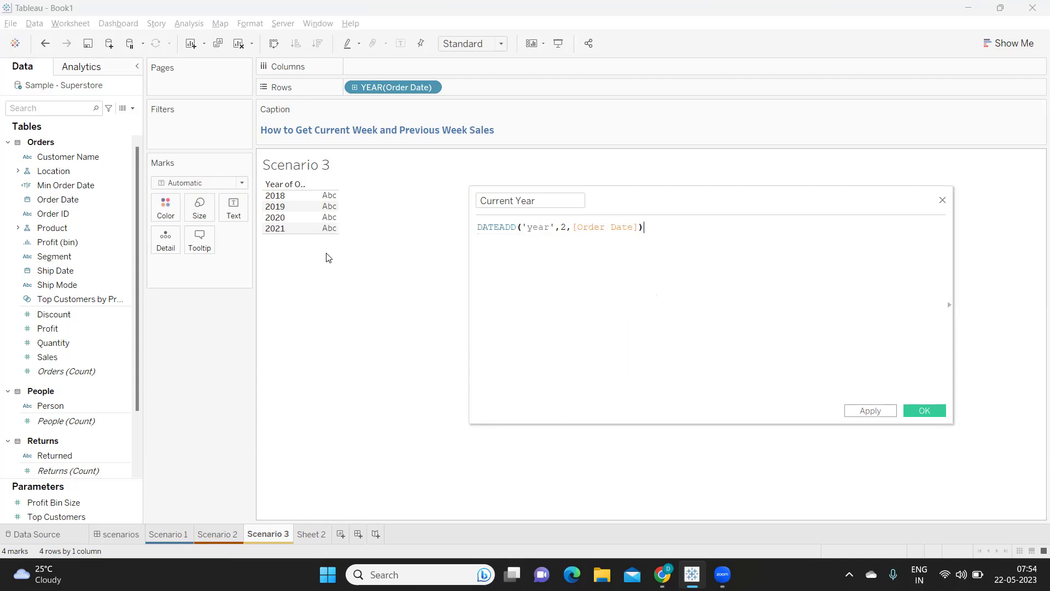
left_click(863, 411)
left_click(912, 410)
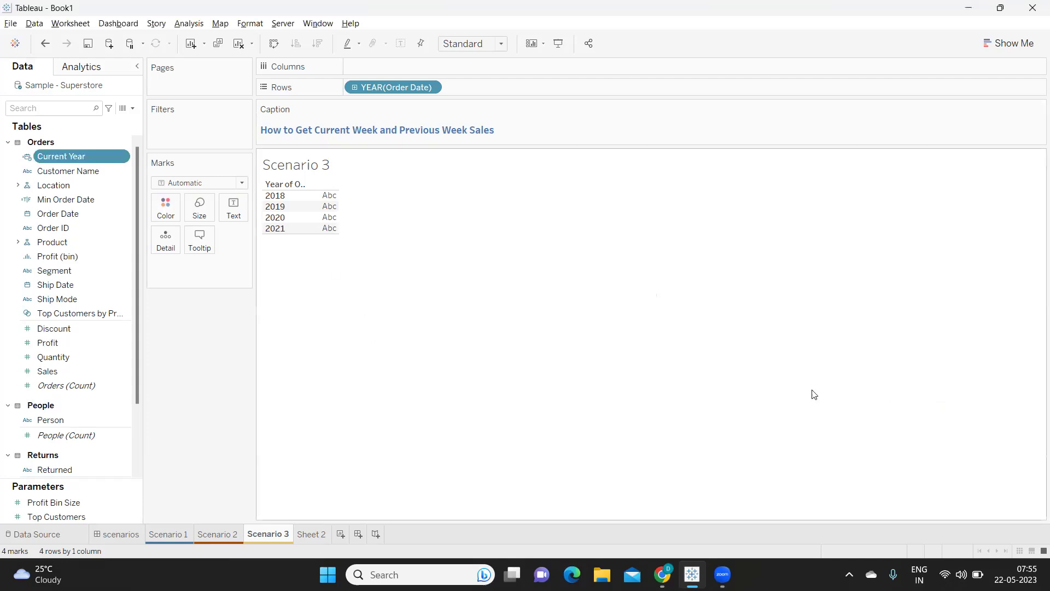
Change the data type of the Current Year field to Date
right_click(123, 158)
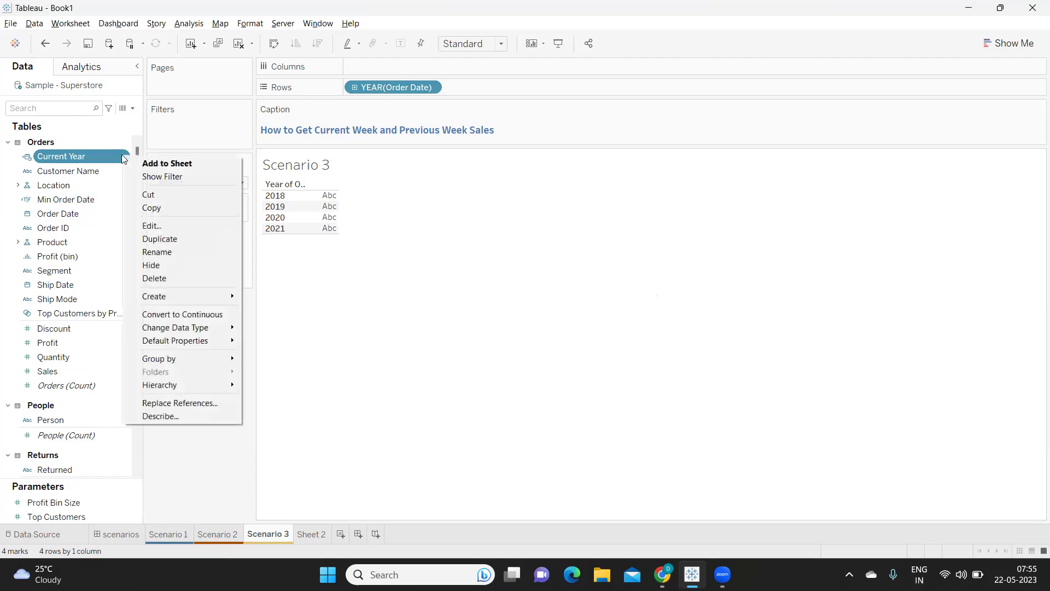
mouse_move(158, 328)
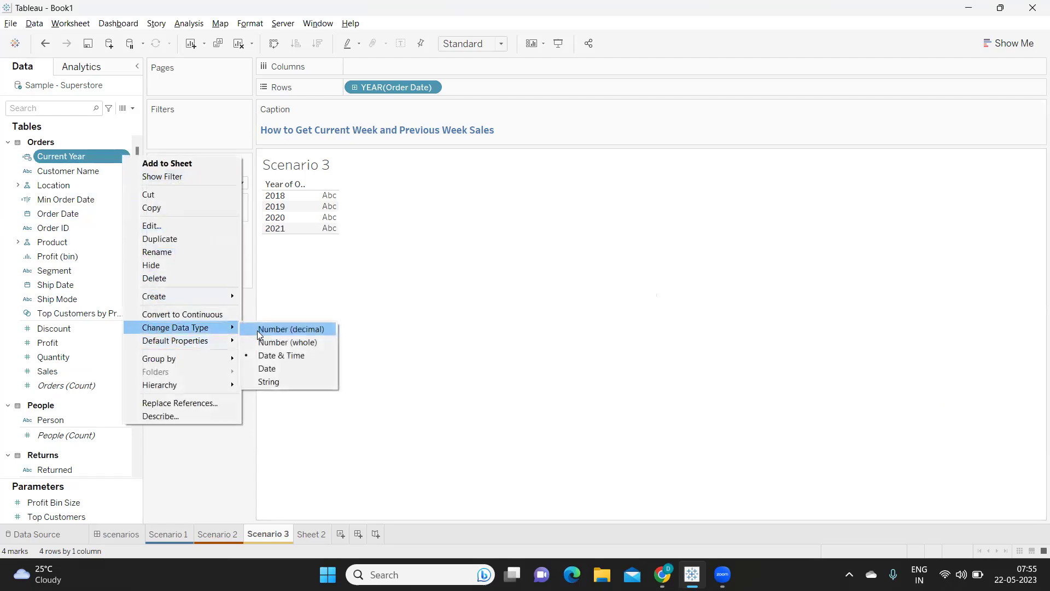
left_click(255, 368)
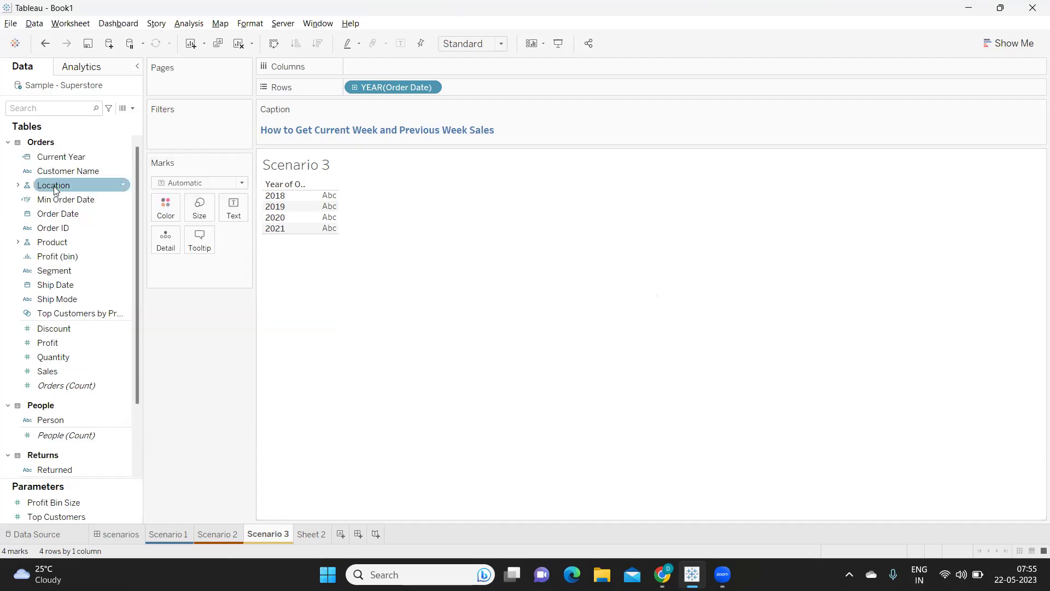
Add Current Year to Rows beside Order Date and remove Order Date from Rows
left_click_drag(48, 154, 495, 81)
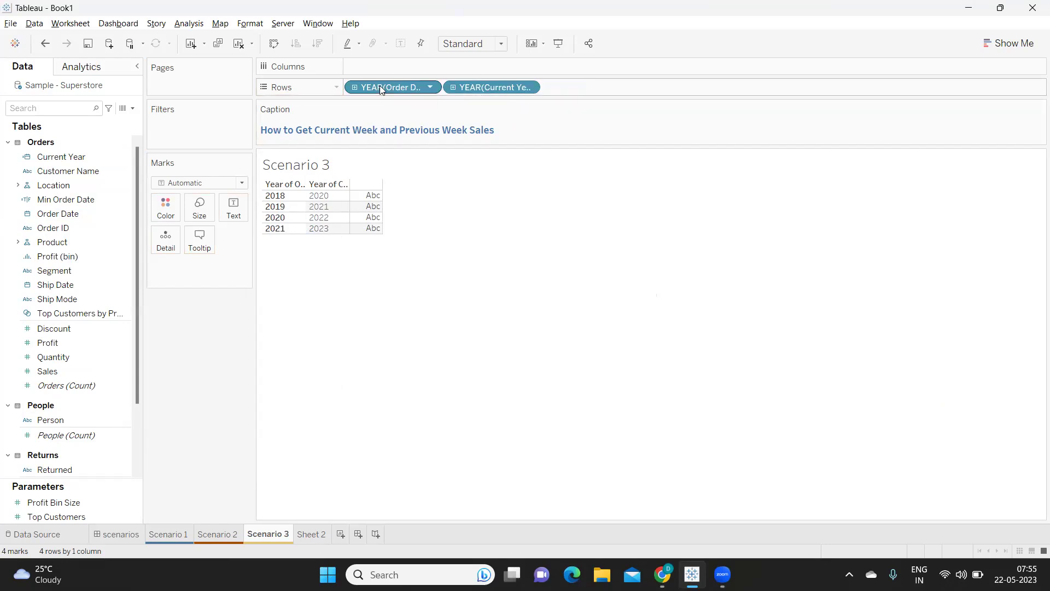
left_click_drag(380, 89, 520, 328)
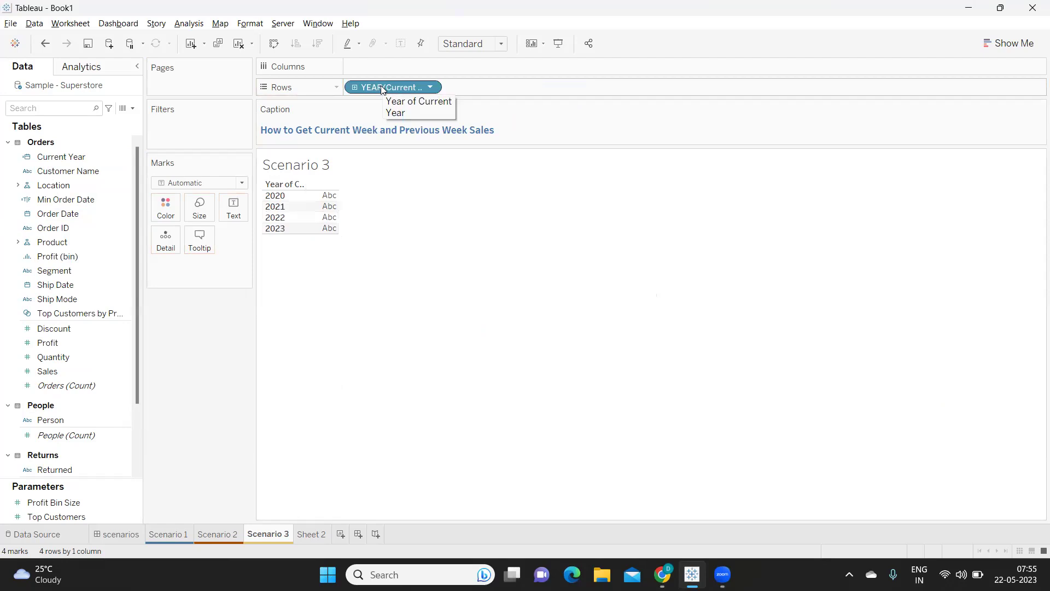
Duplicate Current Year on Rows and set the copy to Week Number as a discrete field
left_click_drag(381, 89, 487, 88)
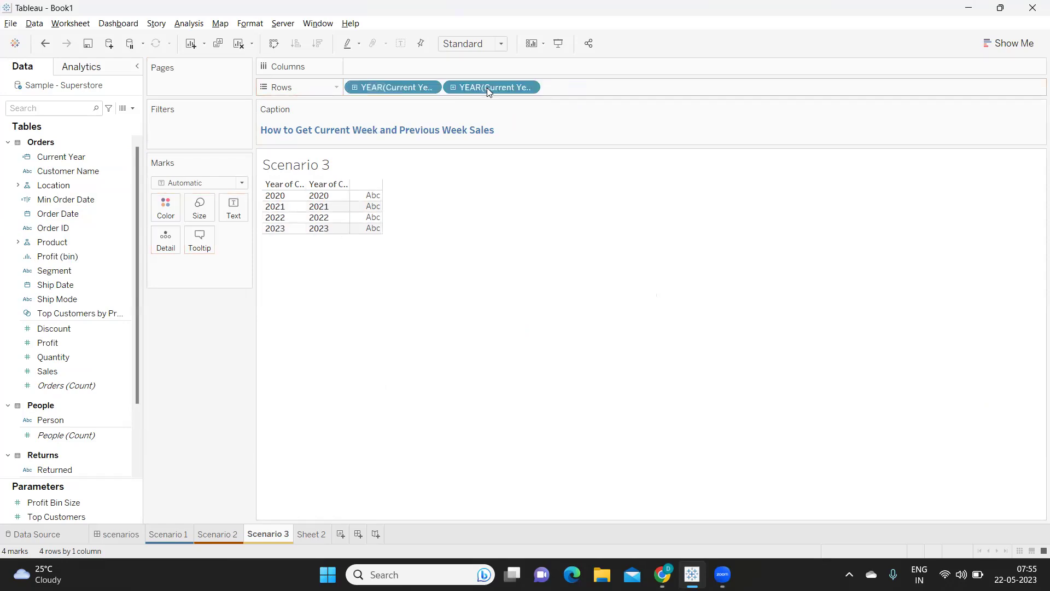
left_click(529, 89)
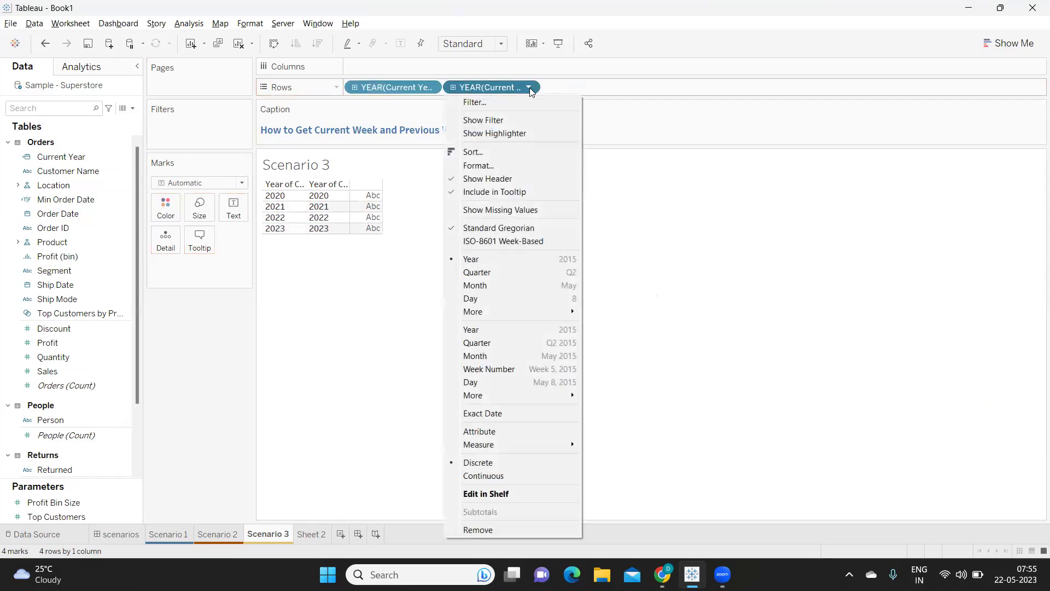
left_click(491, 370)
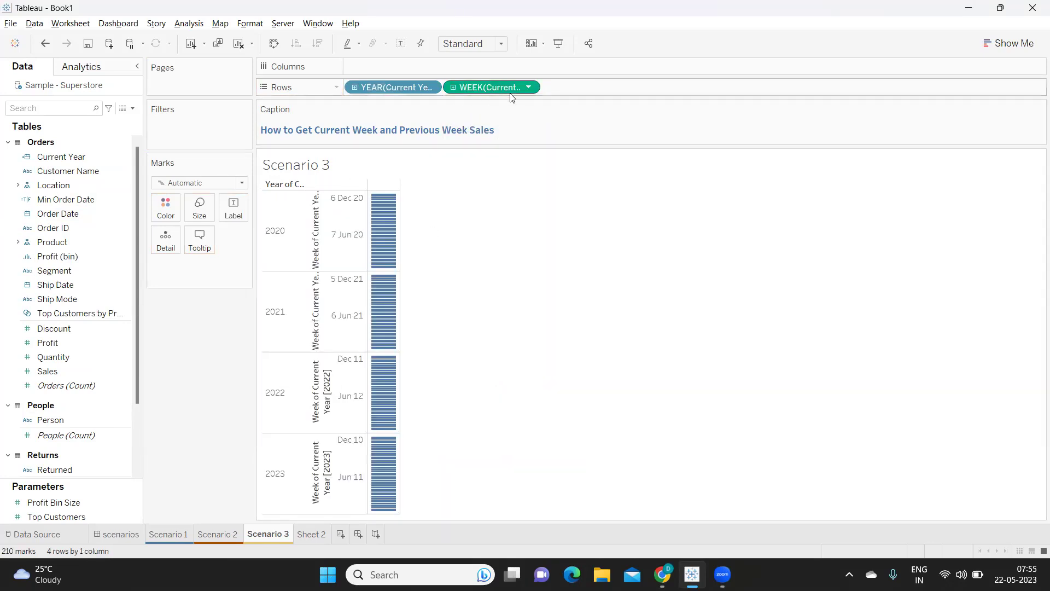
left_click(528, 88)
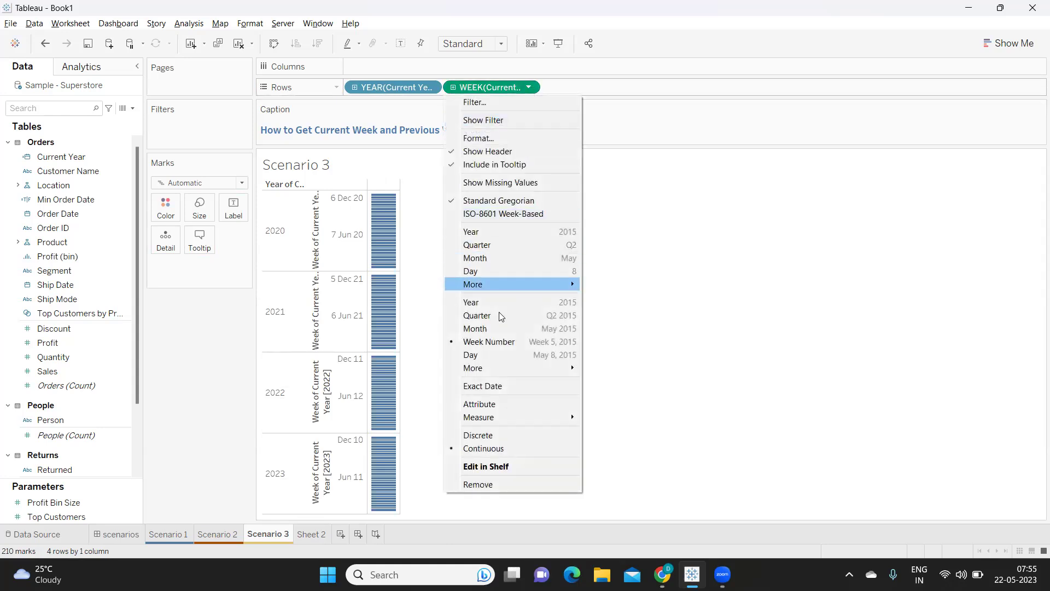
left_click(478, 435)
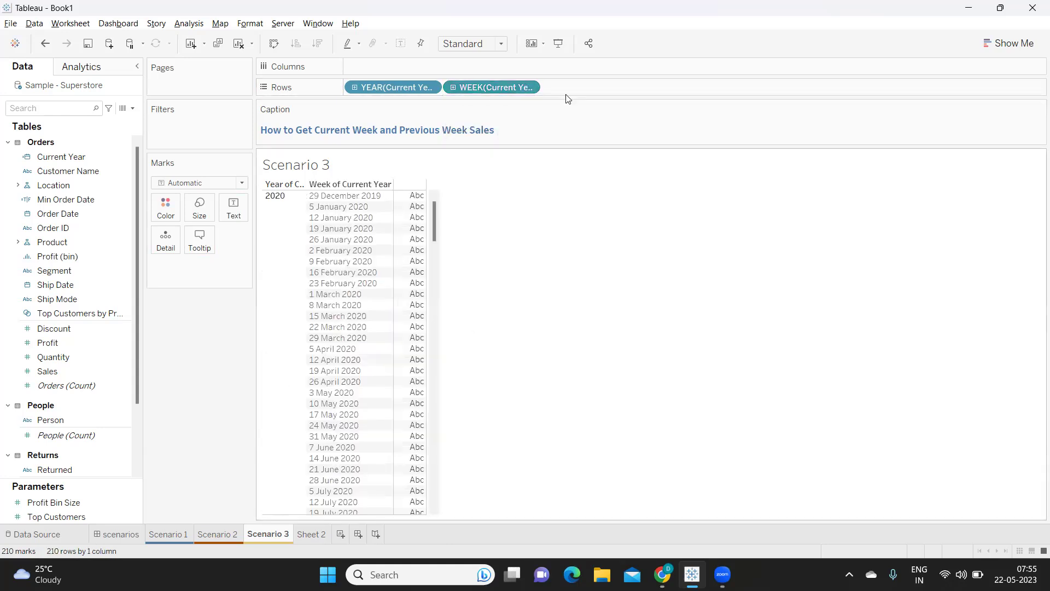
Switch the second Current Year field on Rows to the week number date part, listing rows as Week 1, Week 2 and so on
left_click(528, 87)
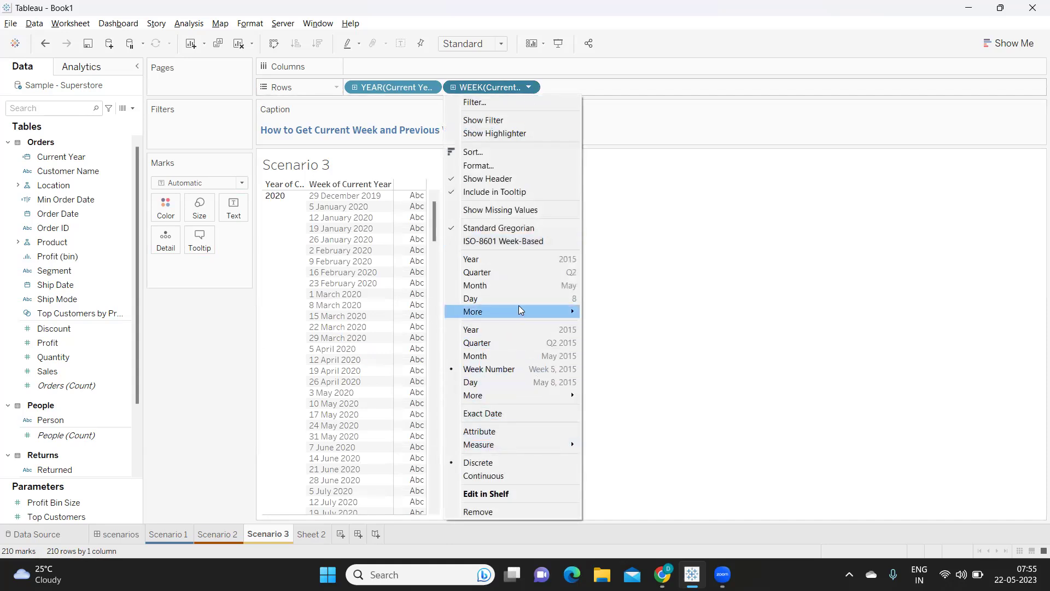
mouse_move(520, 310)
left_click(626, 314)
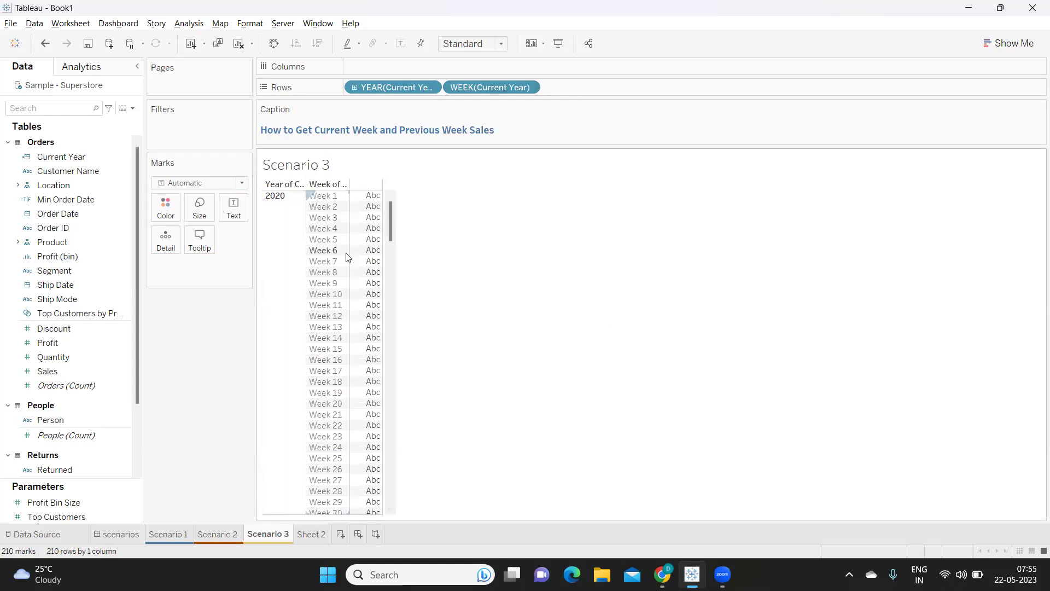
Create a new calculated field named "Current Week and Previous Sales"
left_click(132, 107)
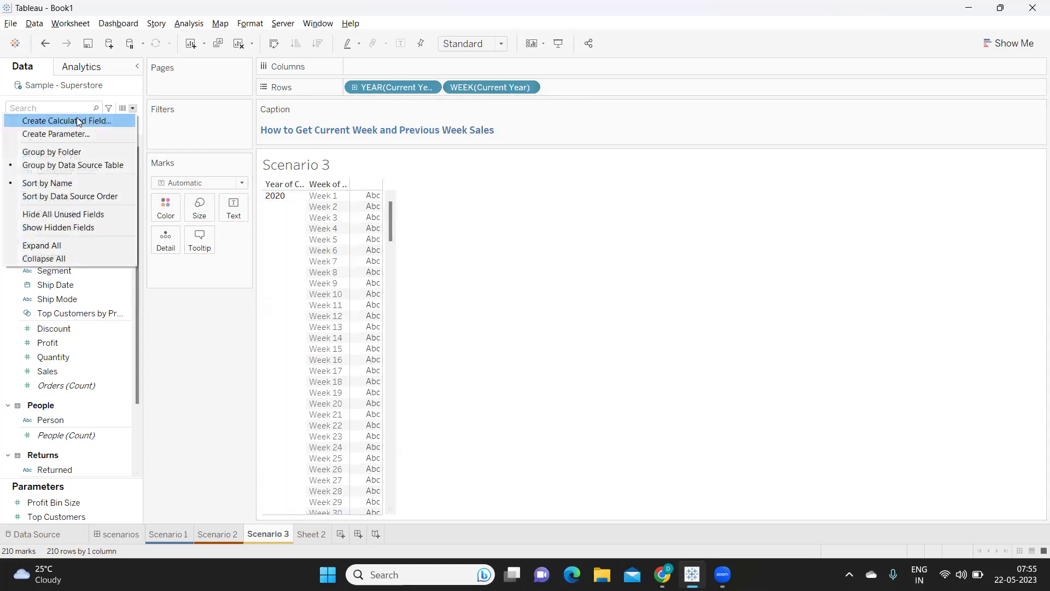
left_click(79, 122)
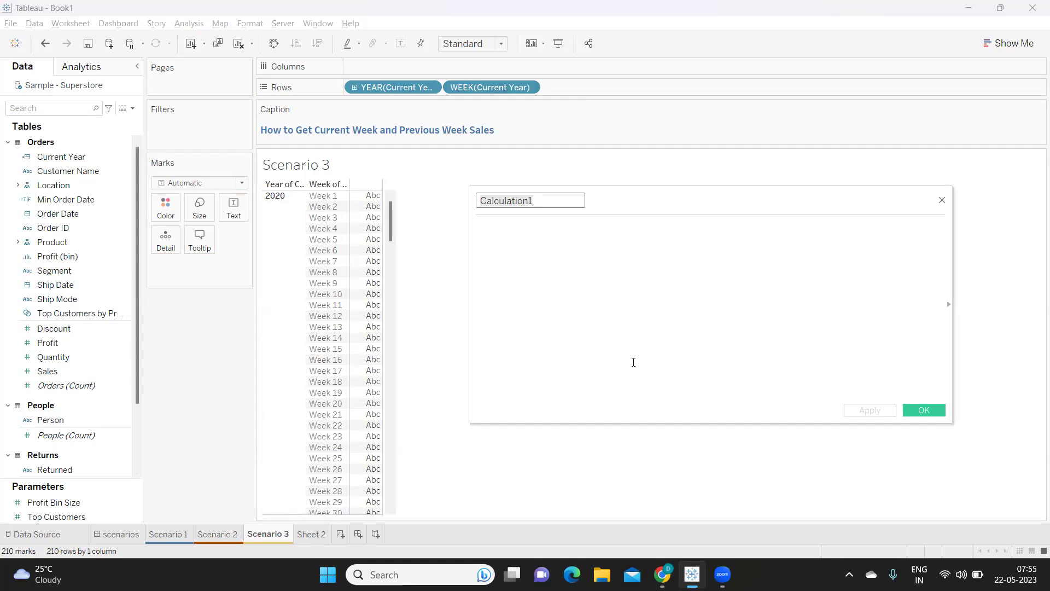
type("Current ")
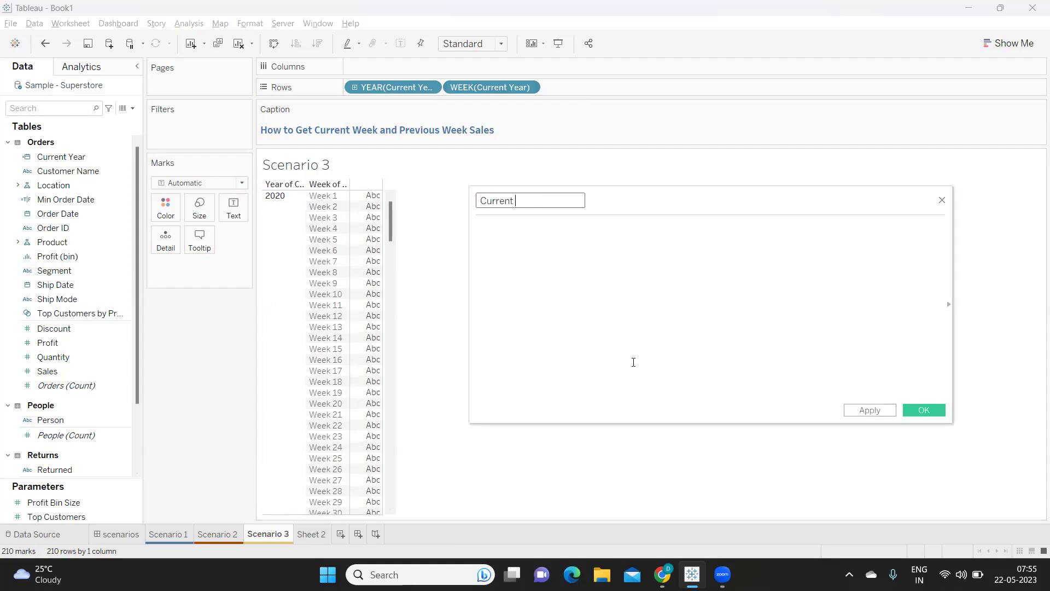
type("Week and Previous Sales")
left_click(633, 362)
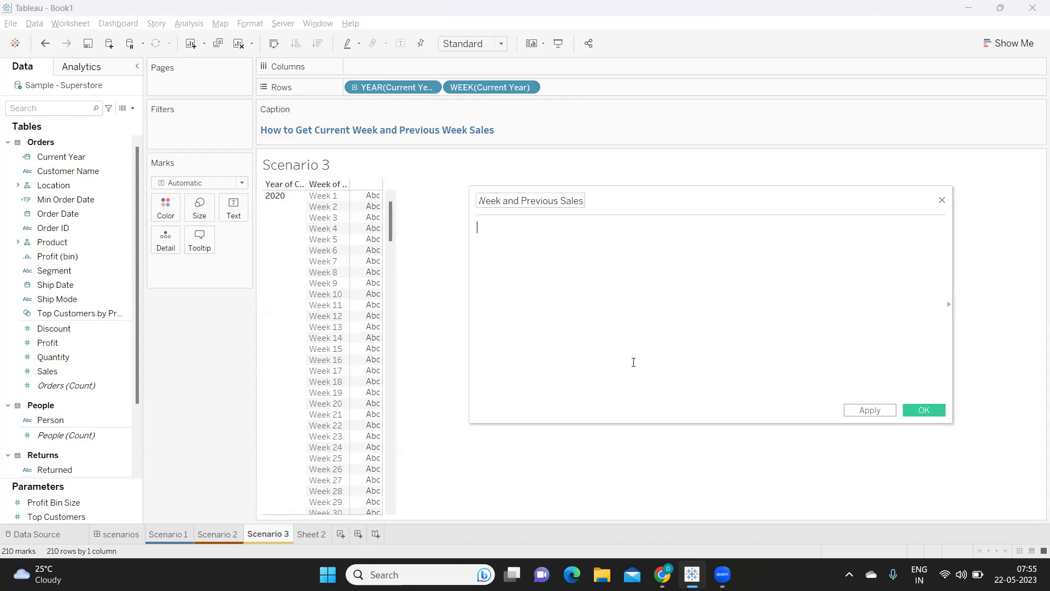
Begin the calculation with the DATEDIFF function, using 'week' as its date part
type("date")
scroll(634, 365, "down", 3)
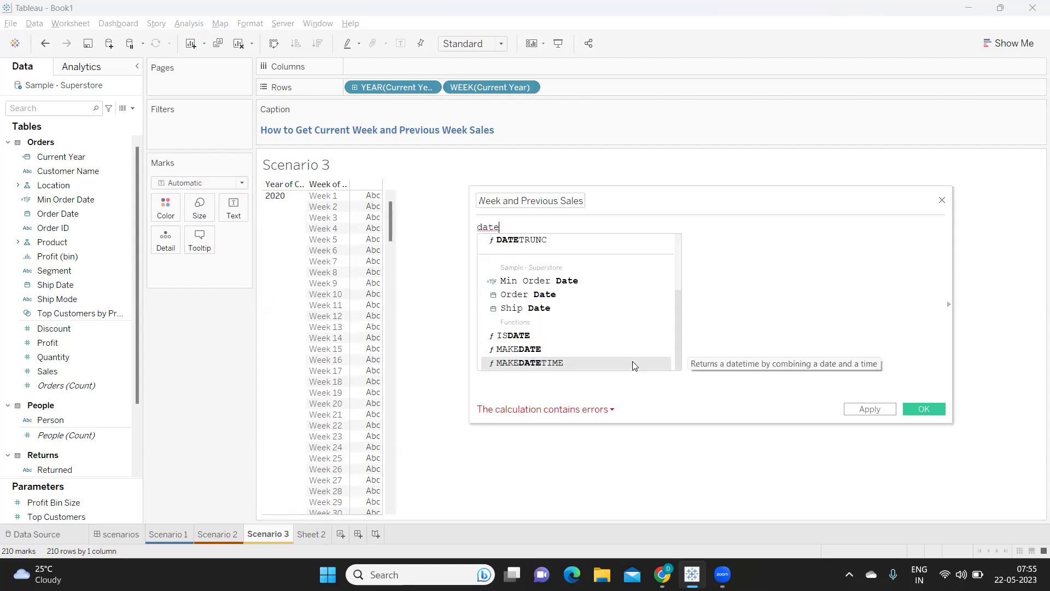
key("BackSpace")
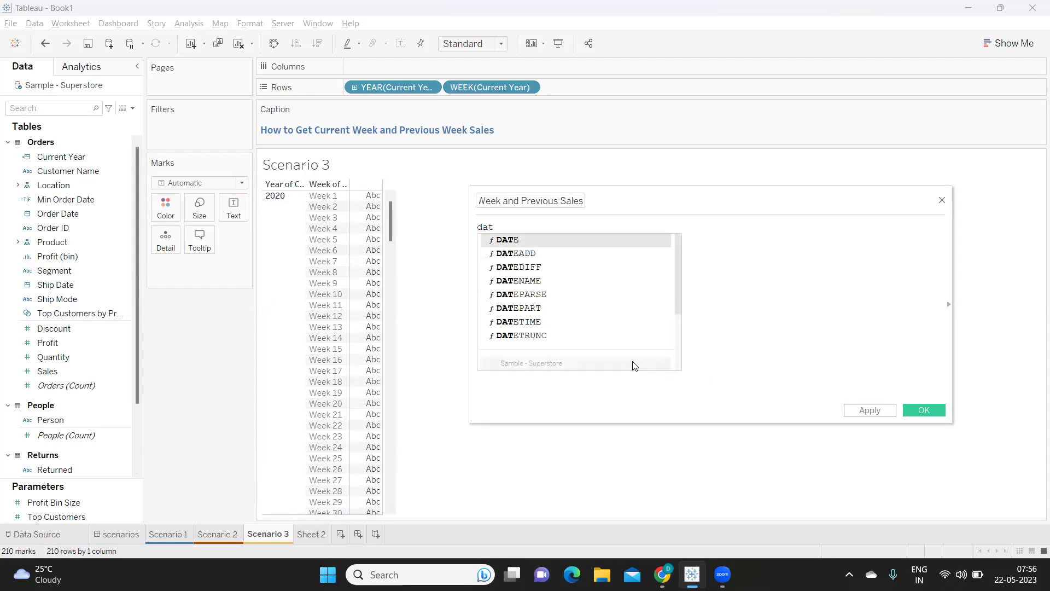
key("Down")
key("Down")
key("Return")
type("'week")
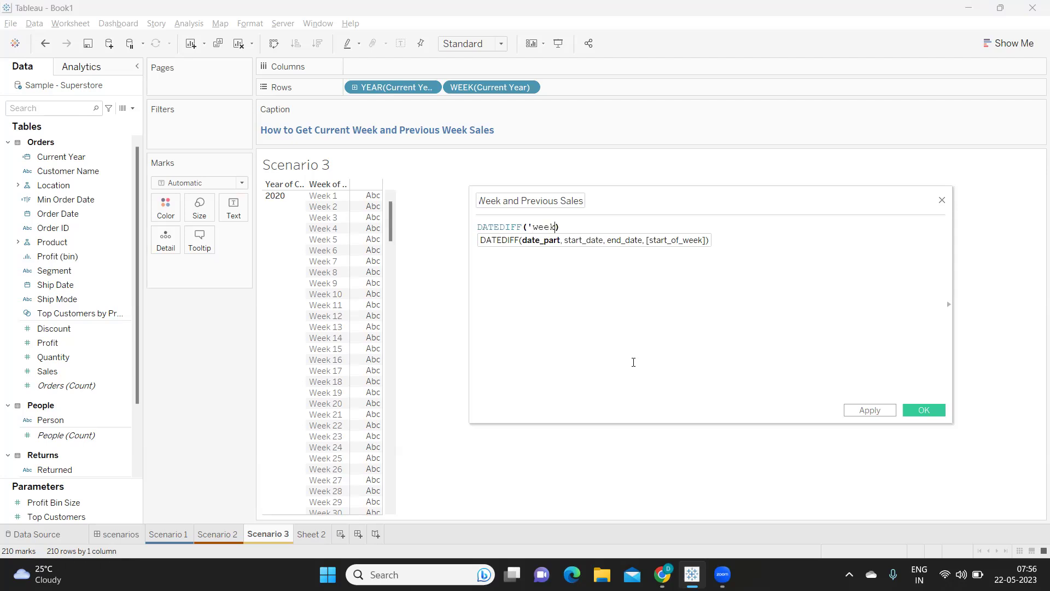
type("',")
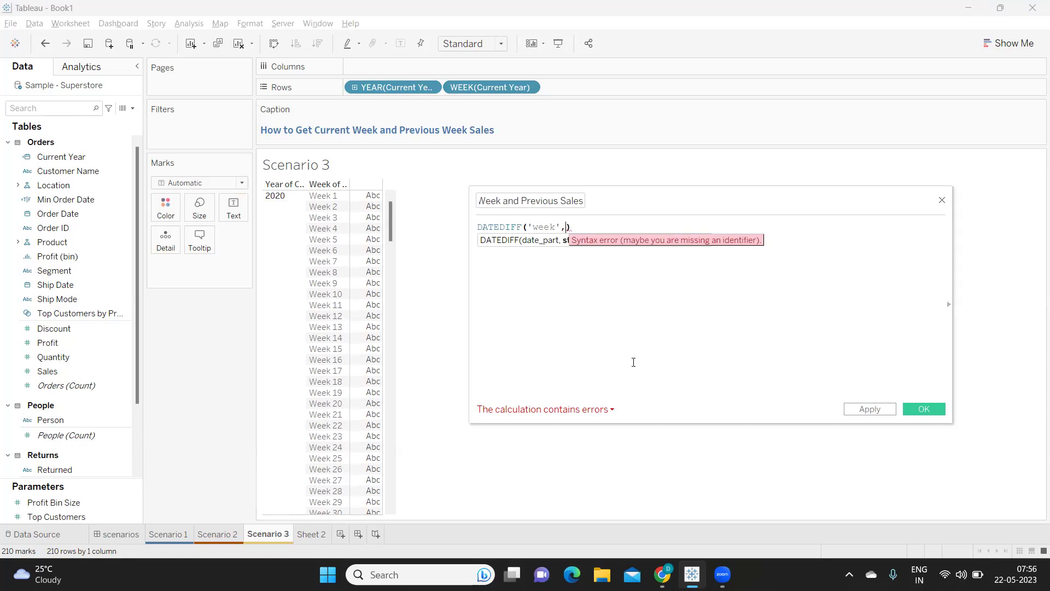
Complete the DATEDIFF arguments with [Current Year] as the start date and TODAY() as the end date
type("[c")
key("Return")
type(",")
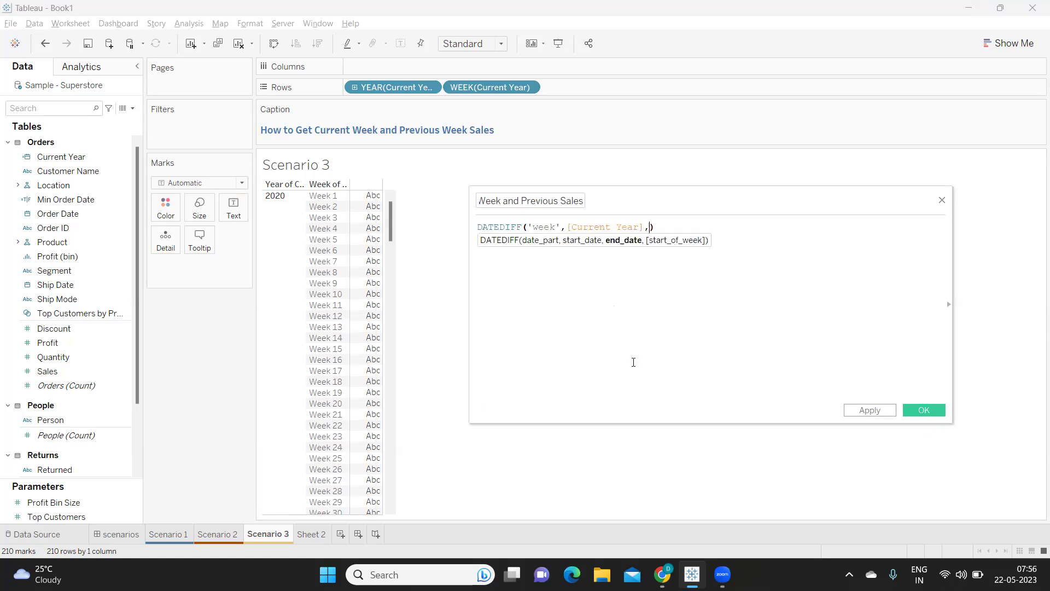
type("to")
key("Return")
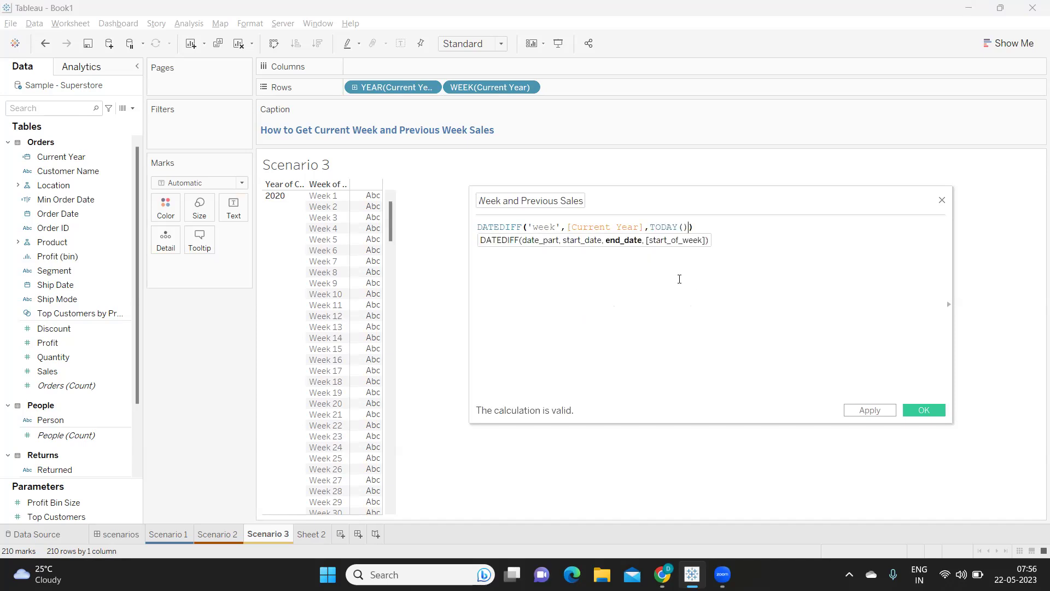
left_click_drag(650, 227, 688, 228)
left_click(689, 235)
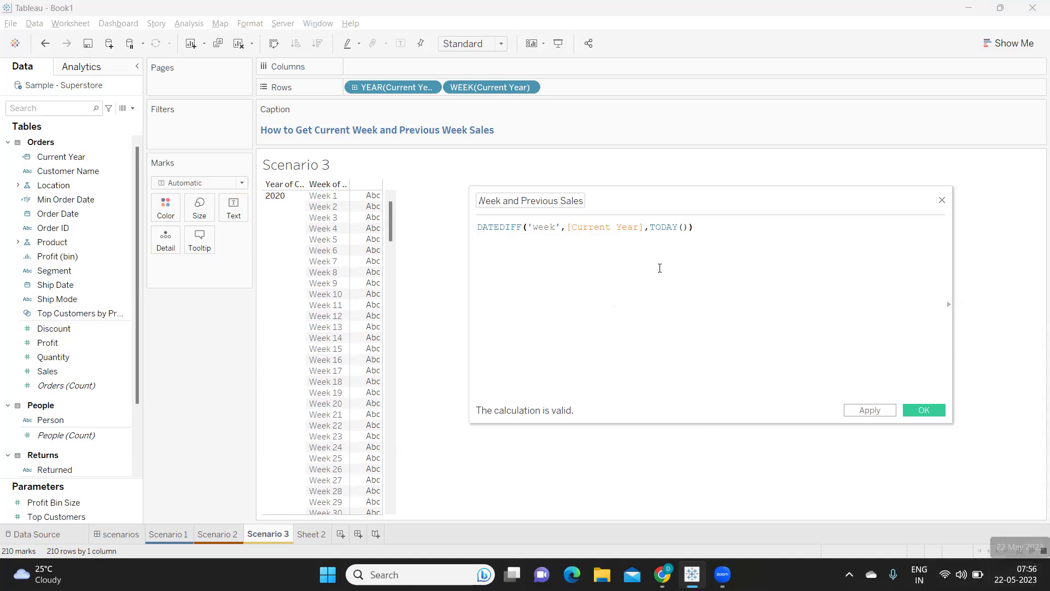
left_click_drag(649, 228, 682, 229)
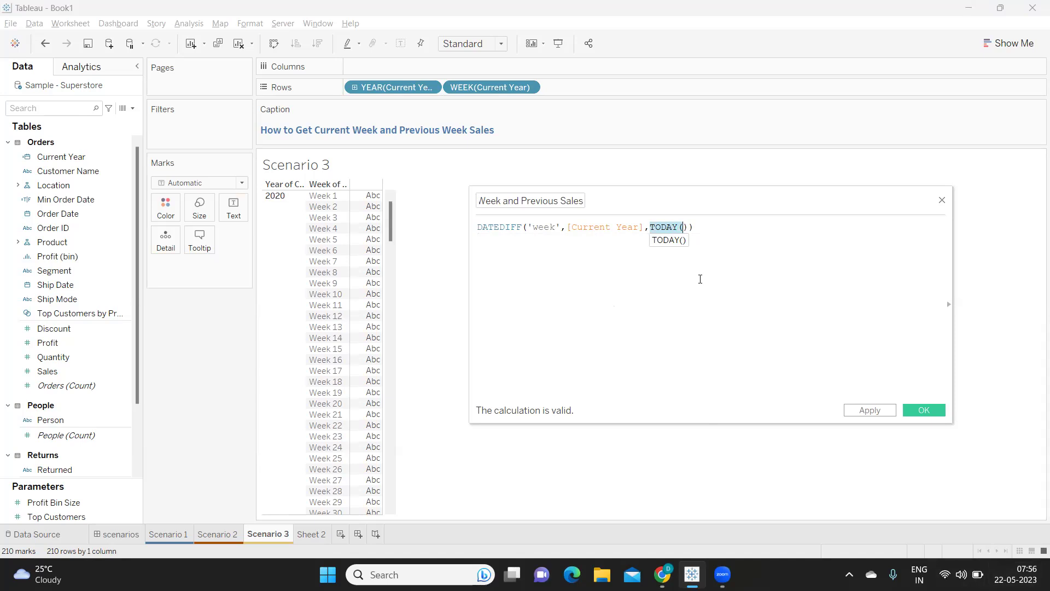
left_click(611, 249)
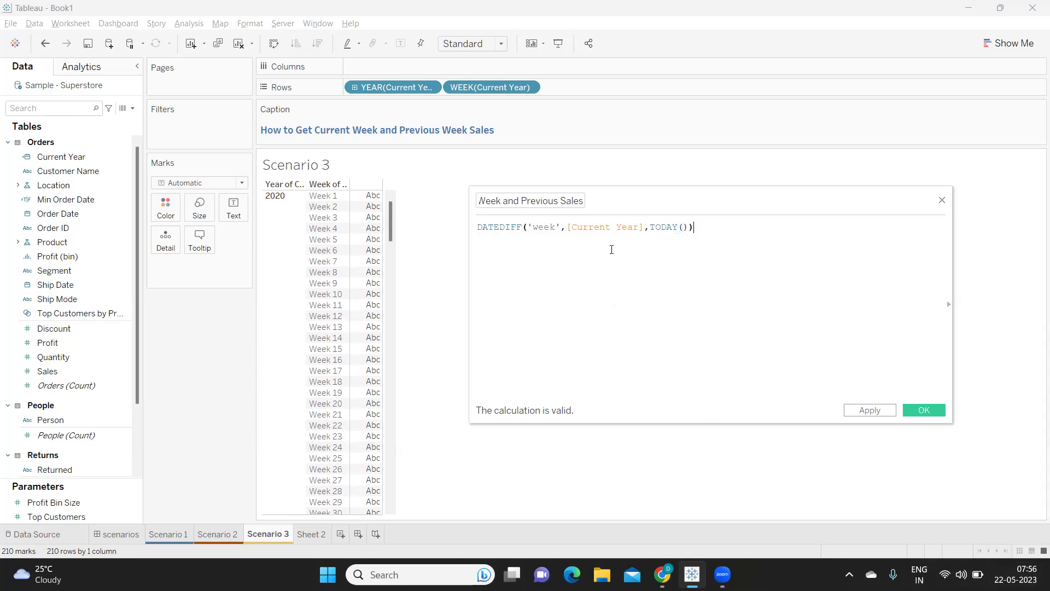
left_click_drag(529, 227, 556, 226)
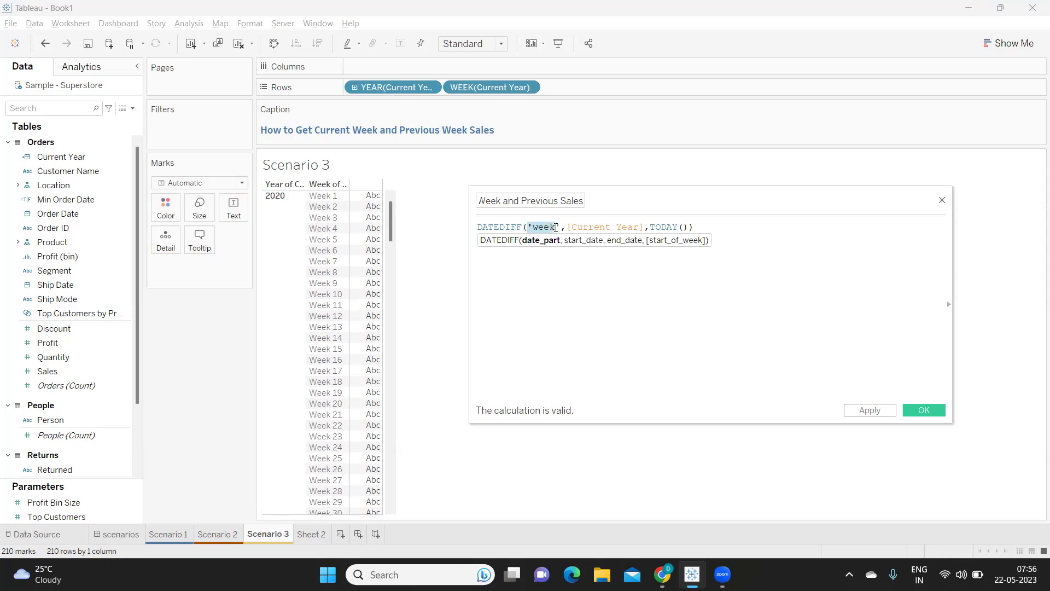
left_click(607, 296)
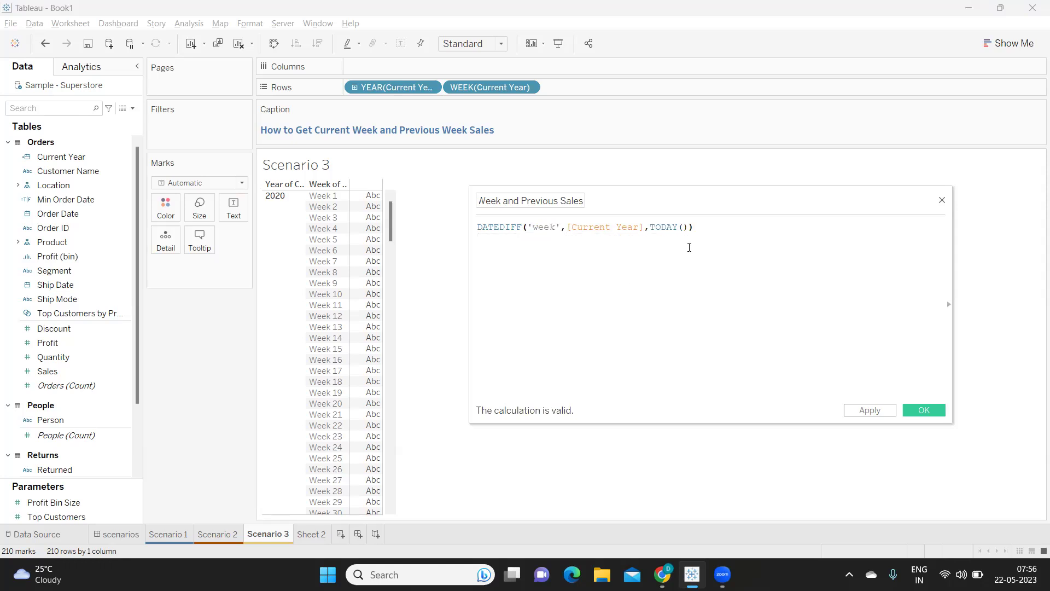
Place the whole DATEDIFF expression on Rows after the week field and set it as a discrete dimension
left_click_drag(695, 227, 469, 227)
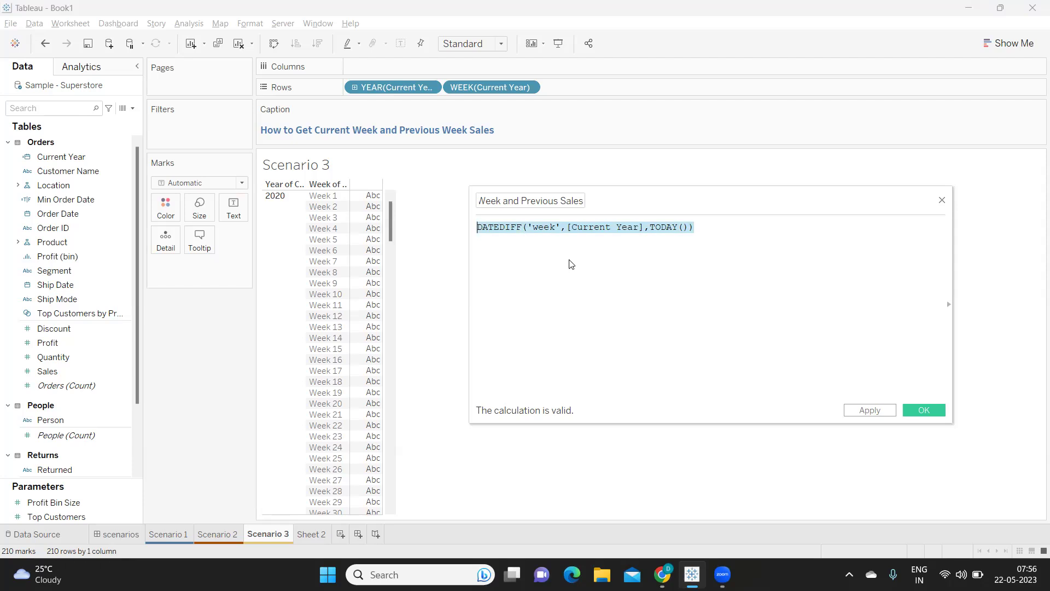
left_click_drag(573, 230, 612, 88)
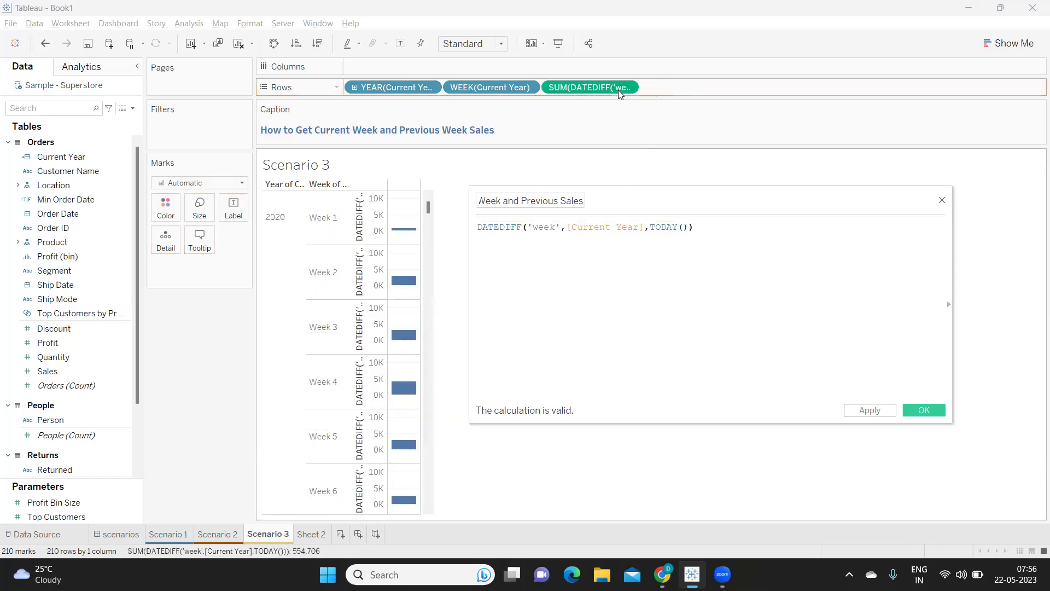
left_click(626, 88)
left_click(596, 189)
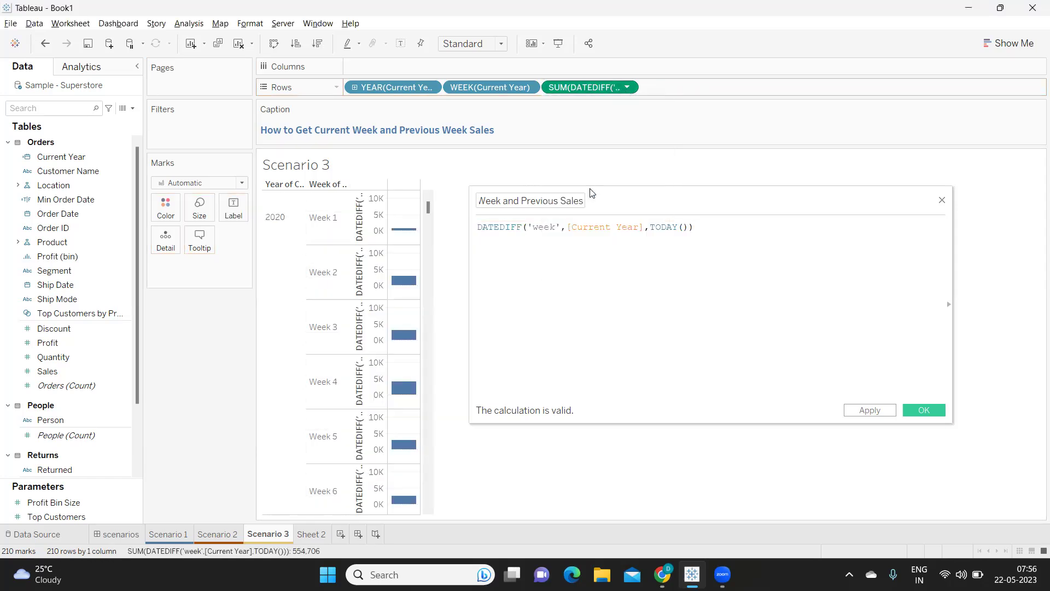
left_click(627, 88)
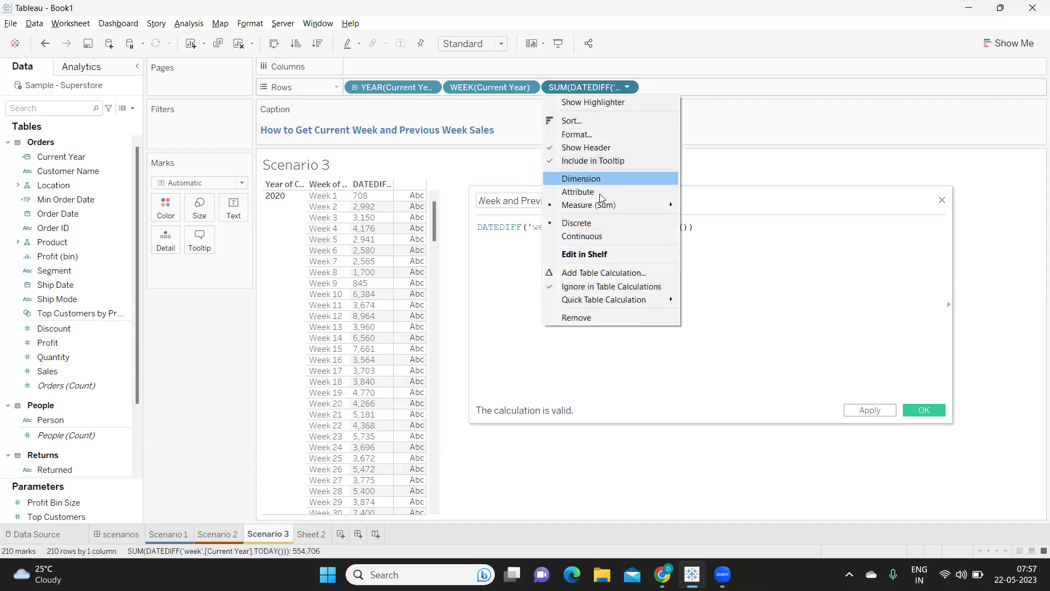
mouse_move(596, 205)
left_click(724, 277)
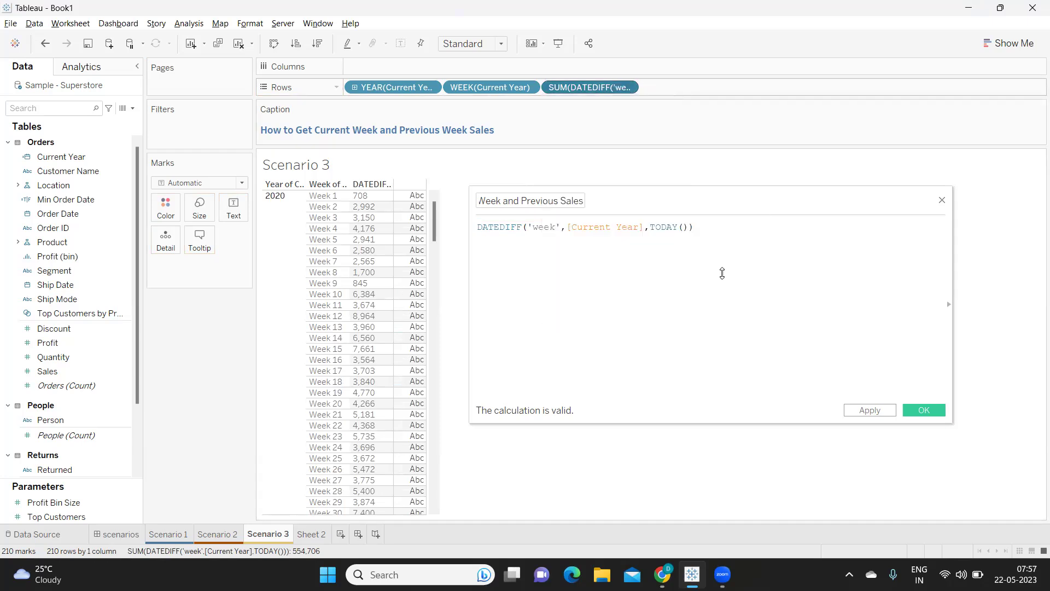
left_click(627, 87)
key("Escape")
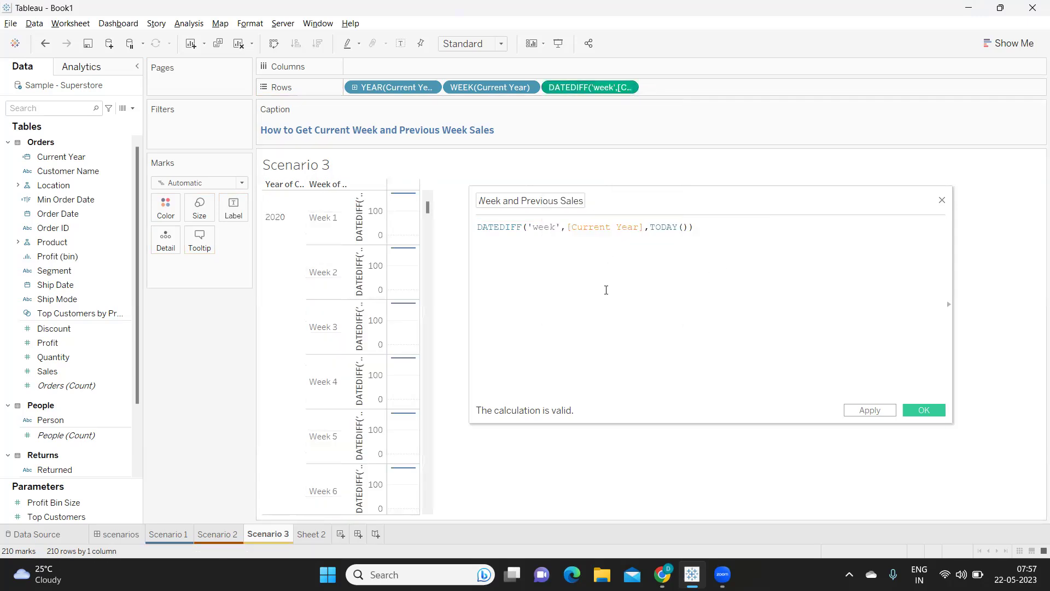
left_click(627, 87)
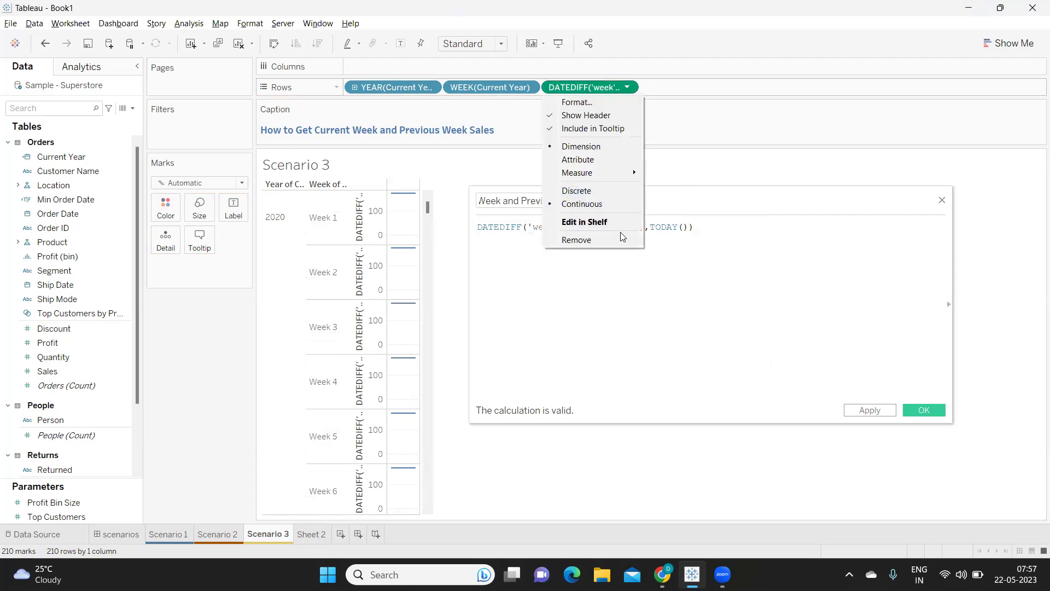
left_click(601, 193)
Examine the week difference listed for each week, especially the 2023 rows around the current and previous week
scroll(462, 315, "down", 20)
scroll(453, 311, "down", 20)
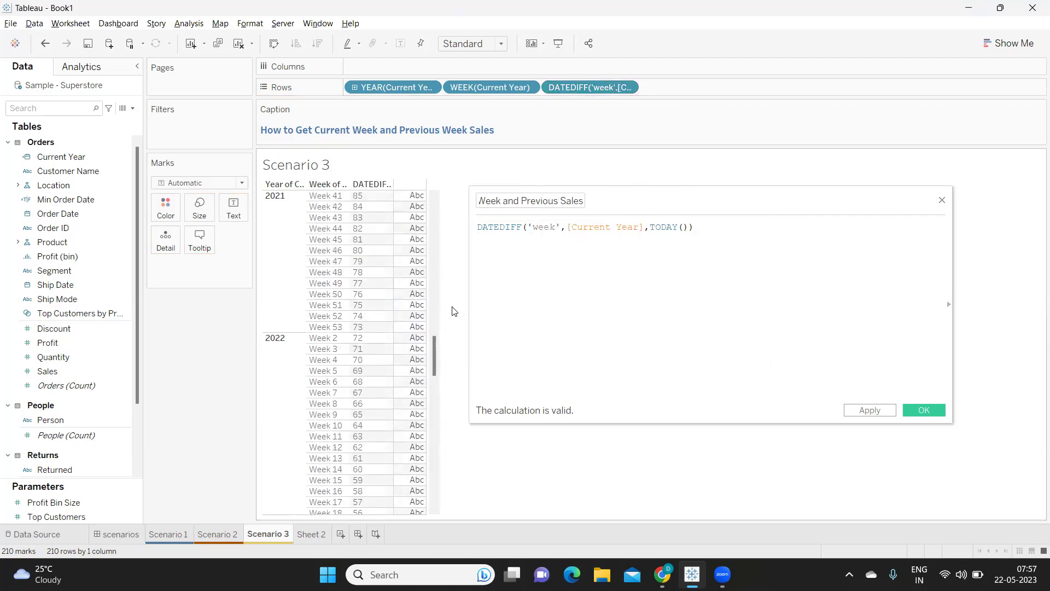
scroll(452, 311, "down", 3)
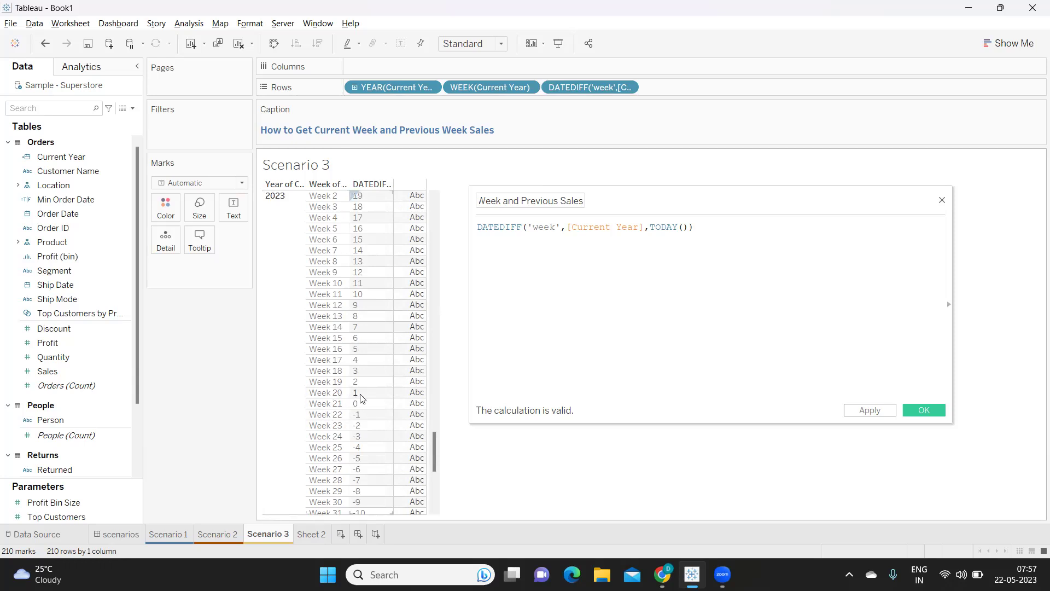
scroll(360, 398, "down", 1)
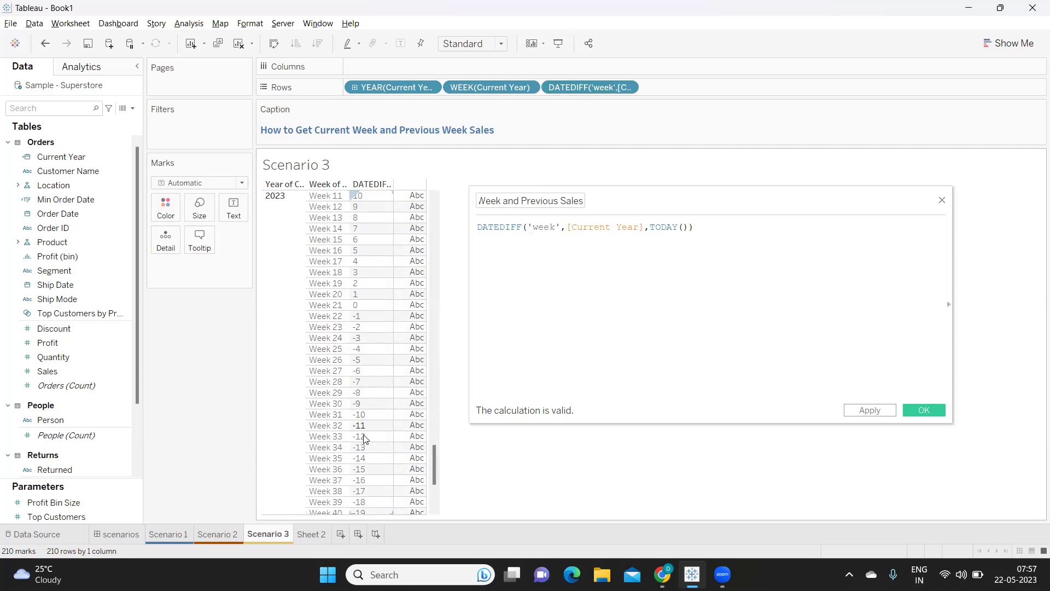
scroll(366, 466, "down", 4)
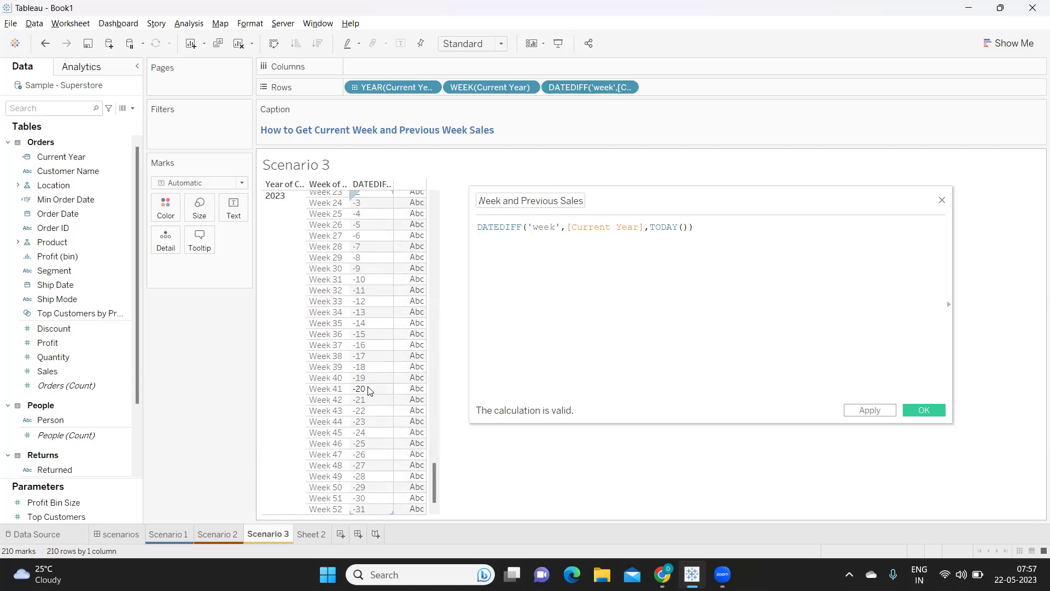
scroll(370, 391, "up", 4)
scroll(369, 390, "up", 9)
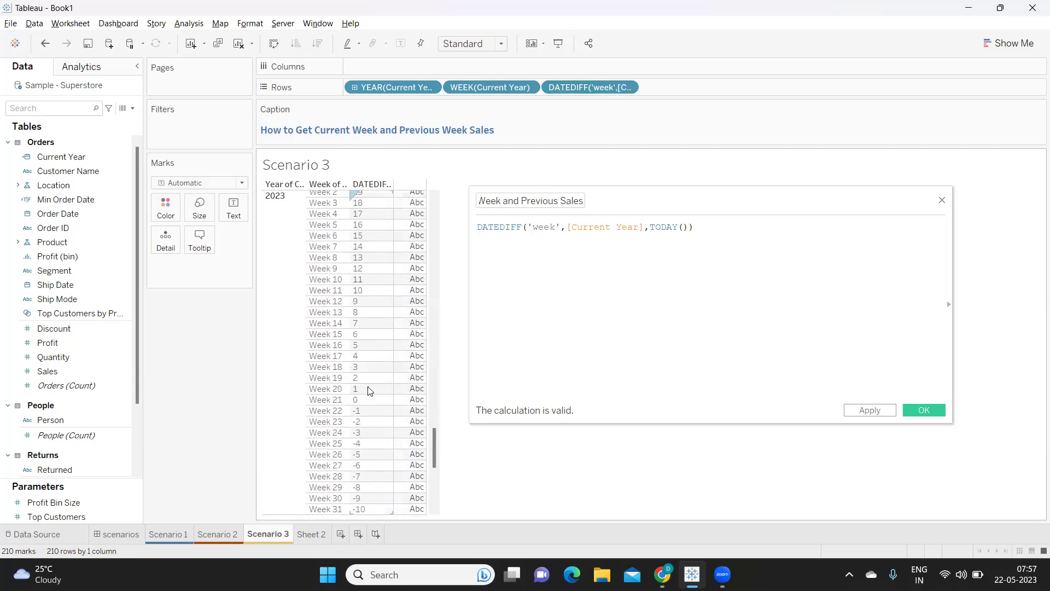
scroll(369, 390, "down", 13)
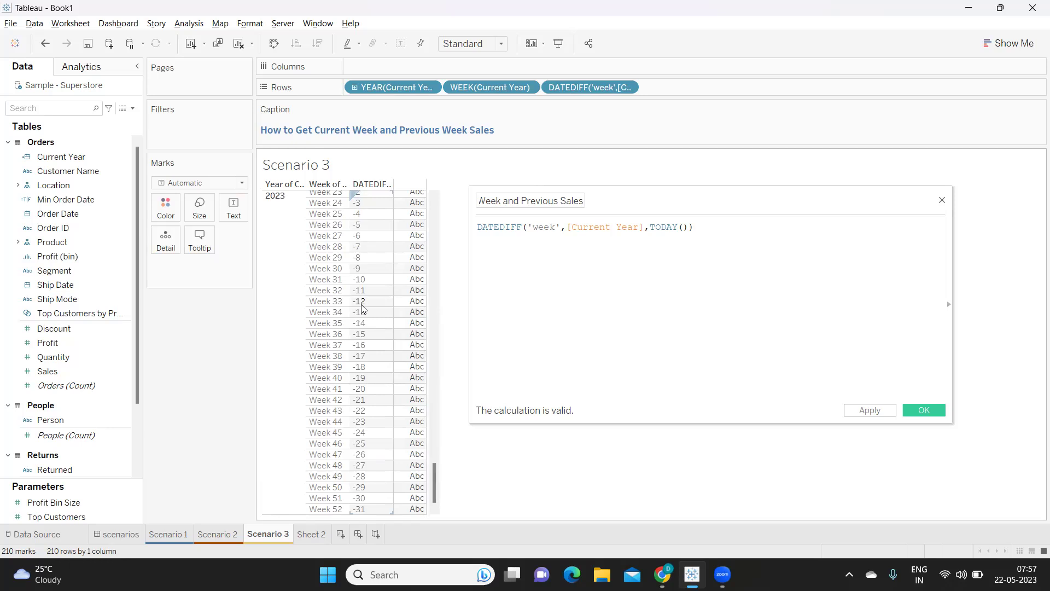
scroll(361, 356, "up", 2)
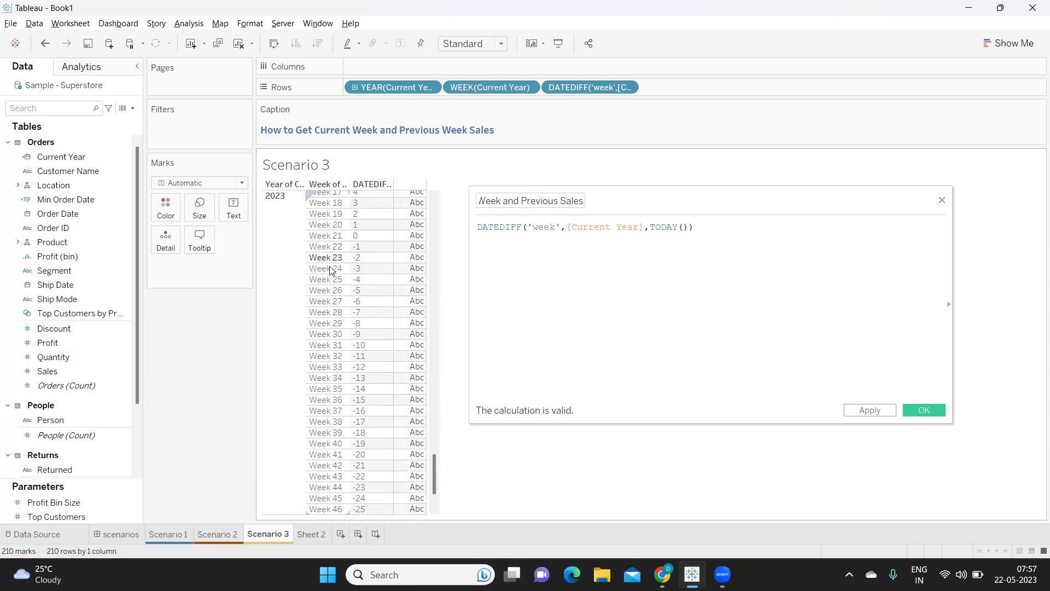
Extend the calculation with the condition in (0,1) after the DATEDIFF expression and save the calculated field
left_click(729, 223)
type("in")
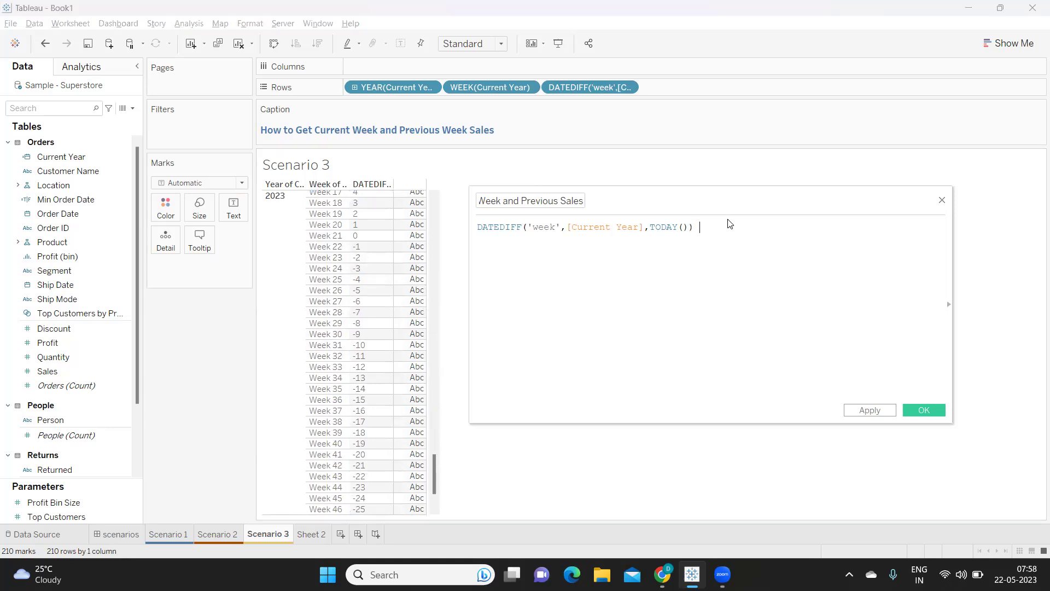
type(" (0,1)")
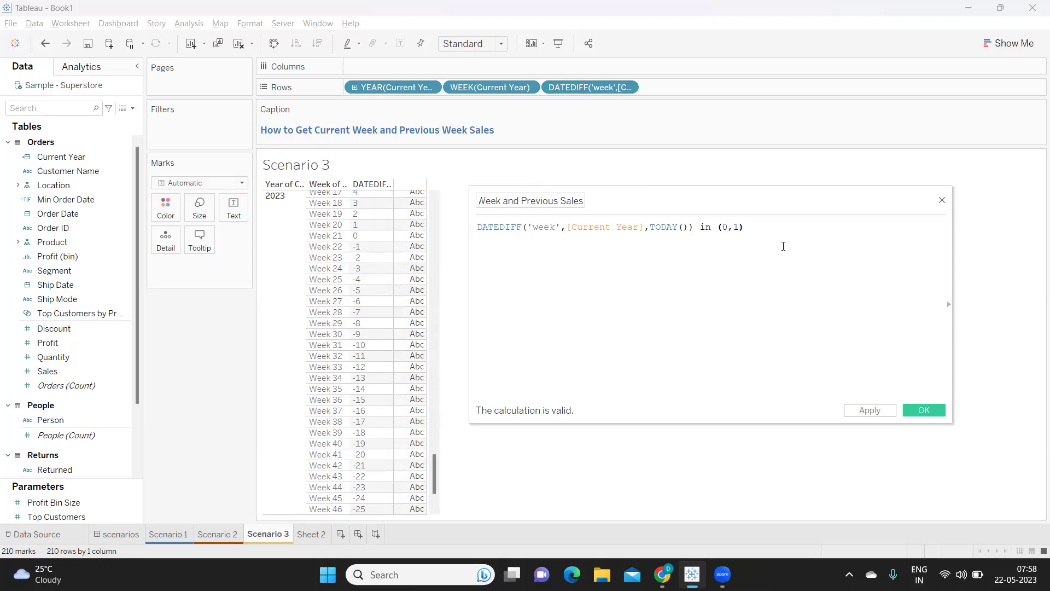
left_click_drag(748, 227, 699, 227)
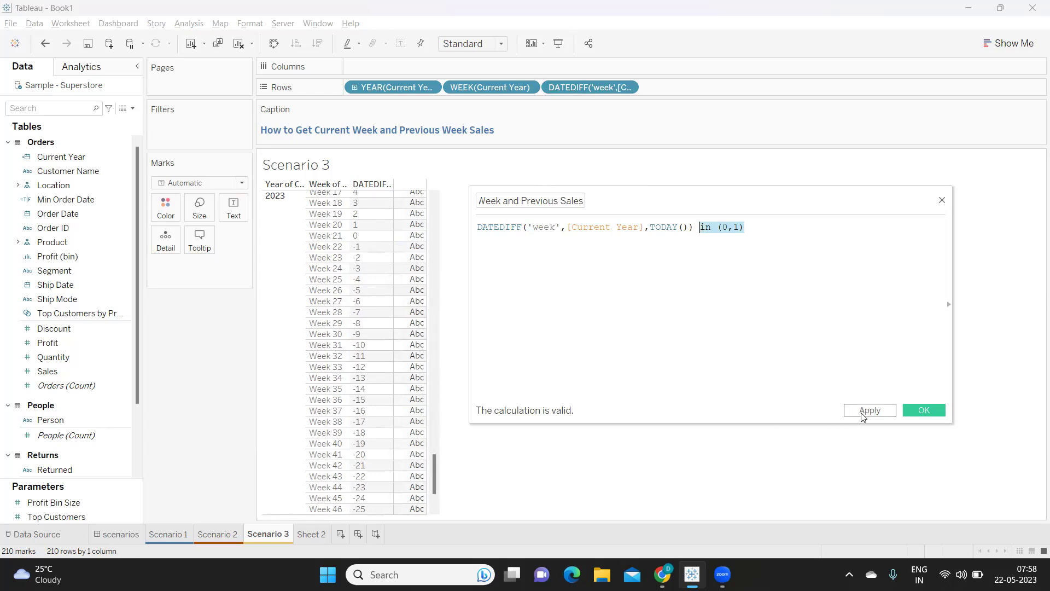
left_click(924, 410)
Filter the view with Current Week and Previous Sales, keeping only True
left_click_drag(80, 157, 190, 133)
left_click(412, 199)
left_click(618, 451)
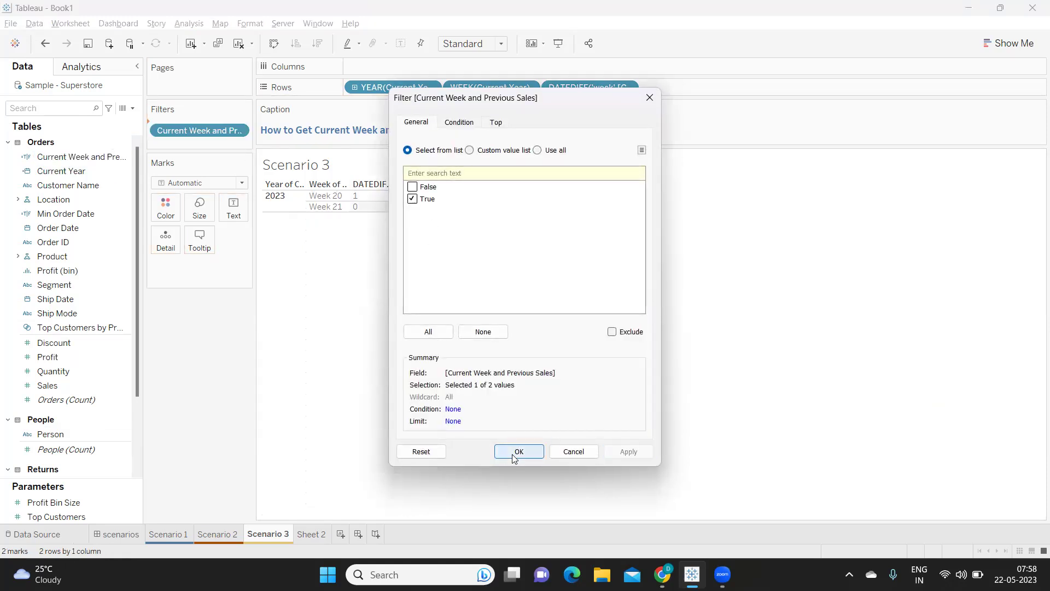
left_click(513, 453)
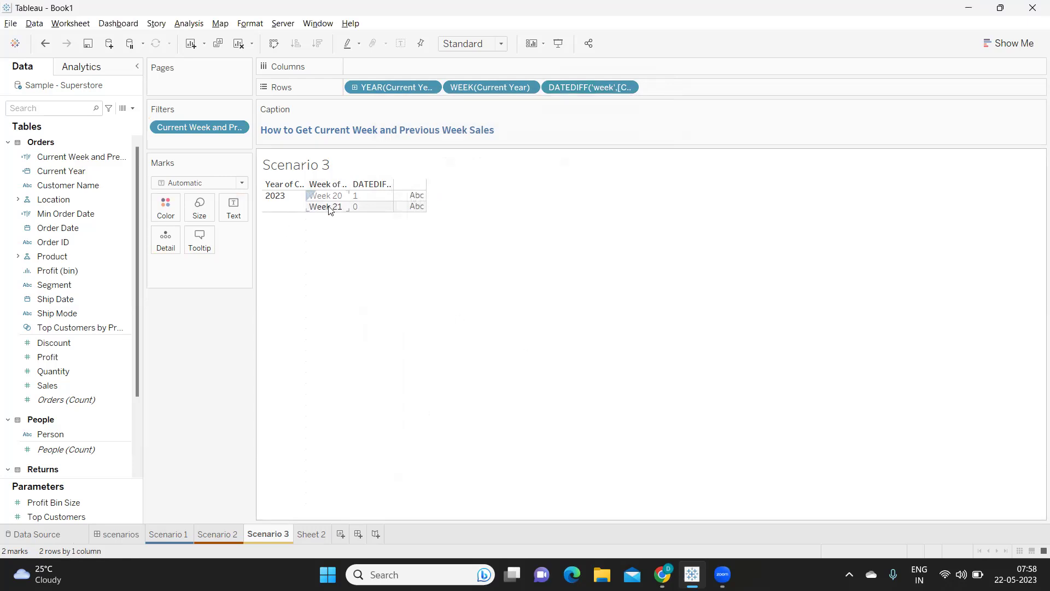
Search the fields for "sa" and show Sales as text in the table
left_click(30, 110)
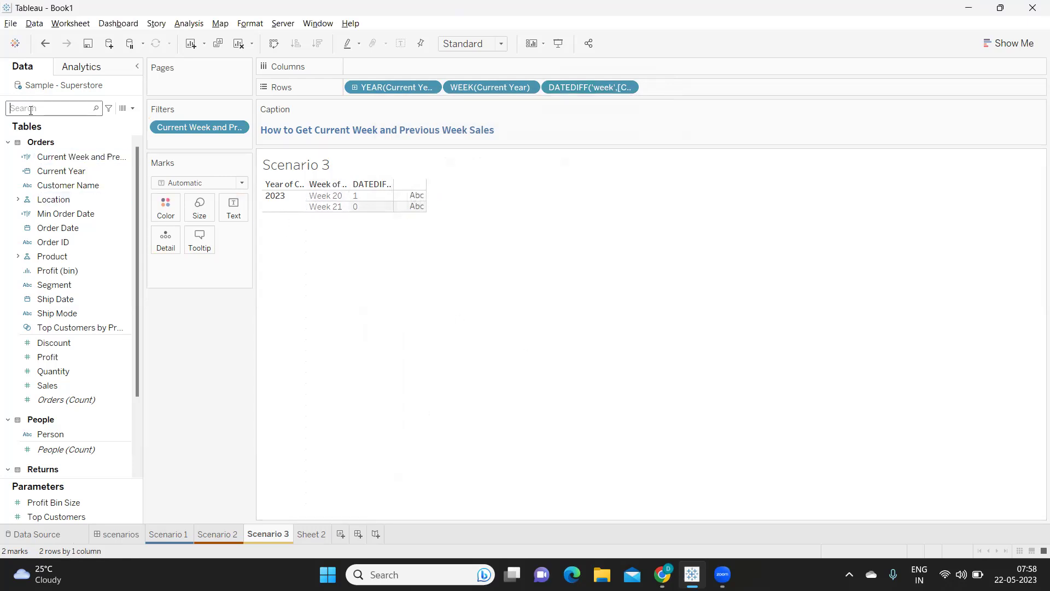
type("sa")
left_click_drag(30, 172, 224, 213)
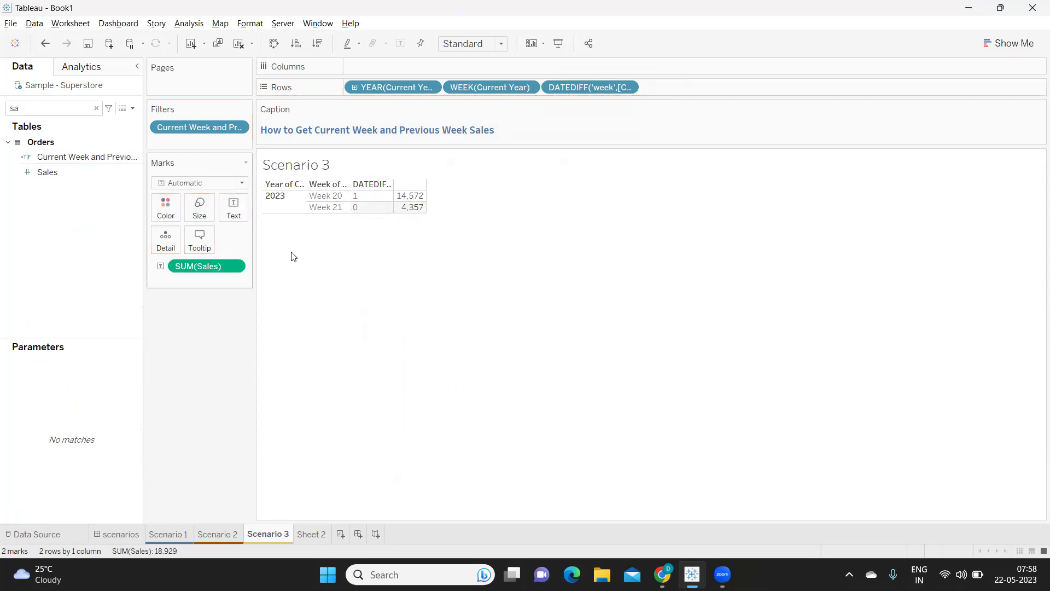